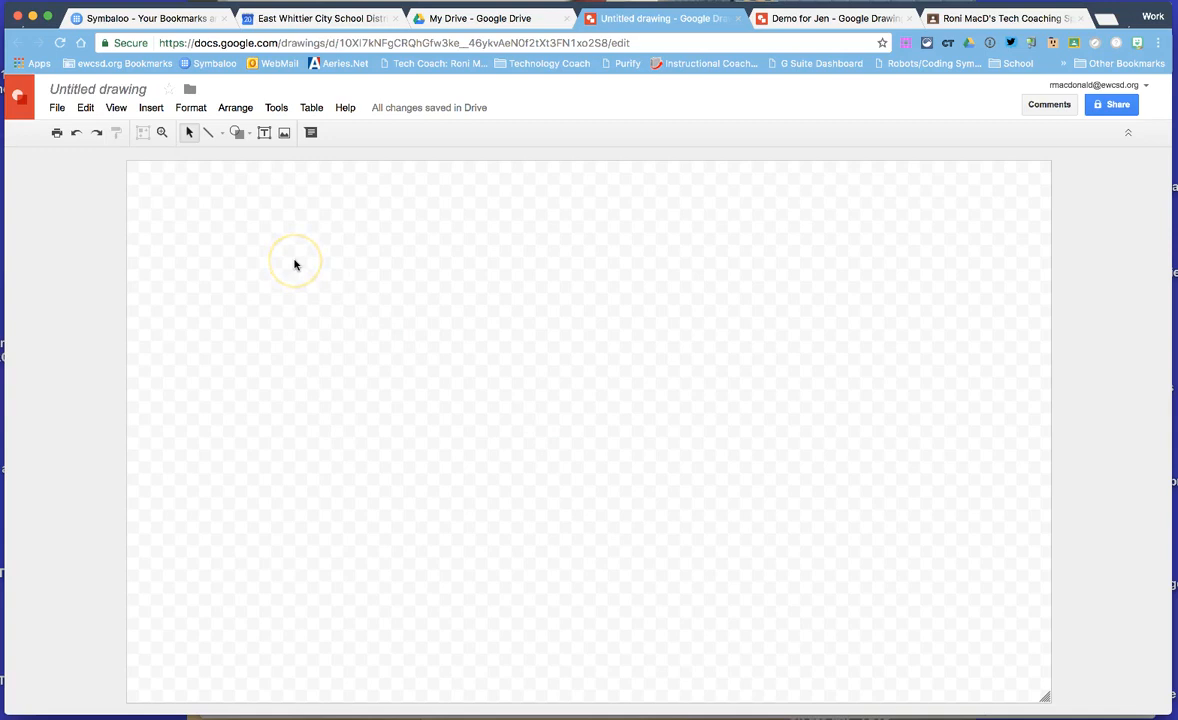
Step: Rename the untitled drawing as "Demo"
left_click(76, 90)
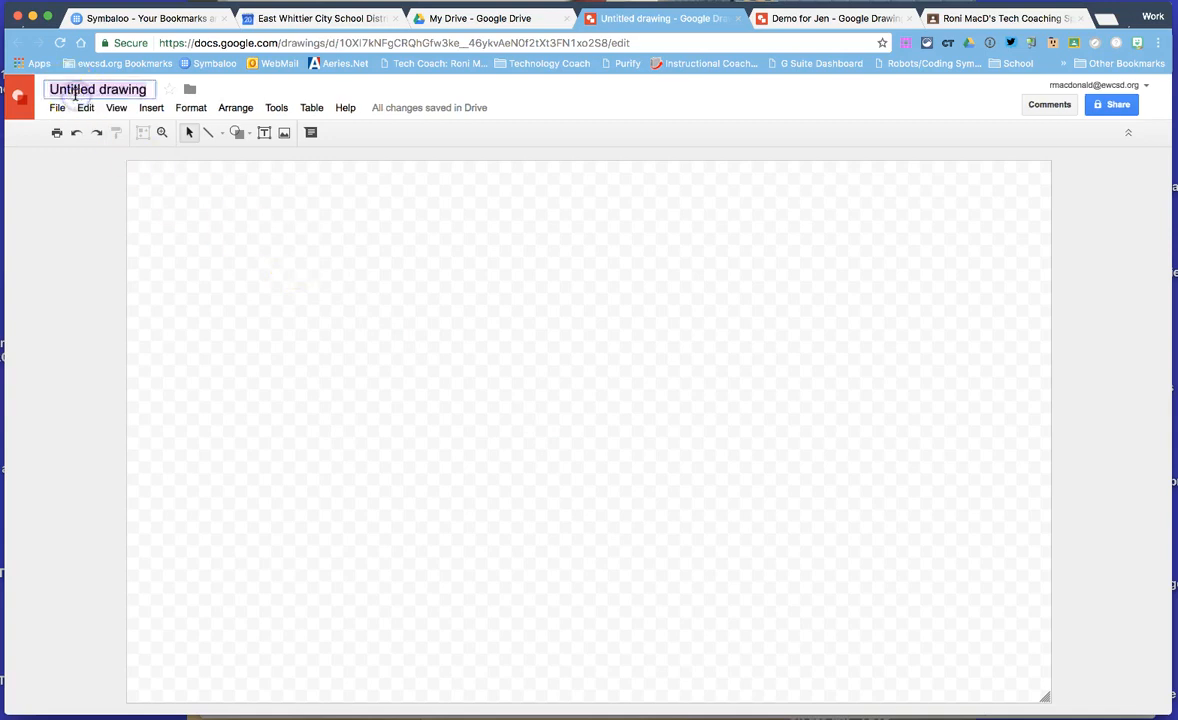
type("Demo")
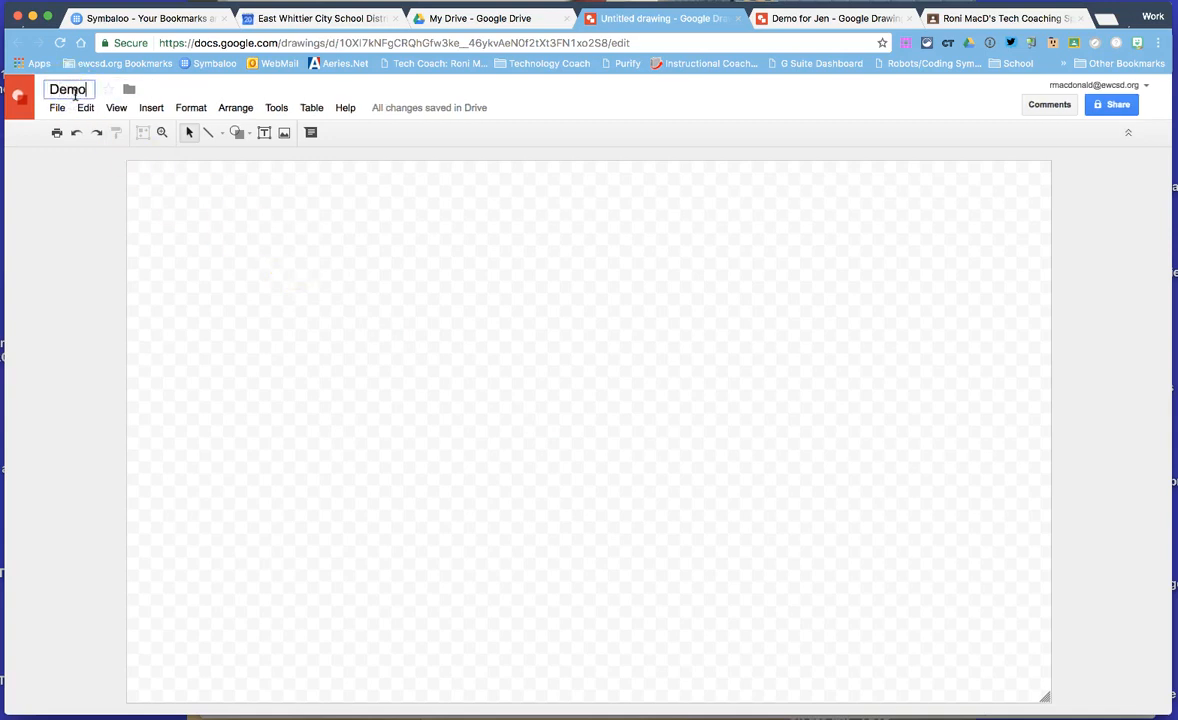
left_click(540, 282)
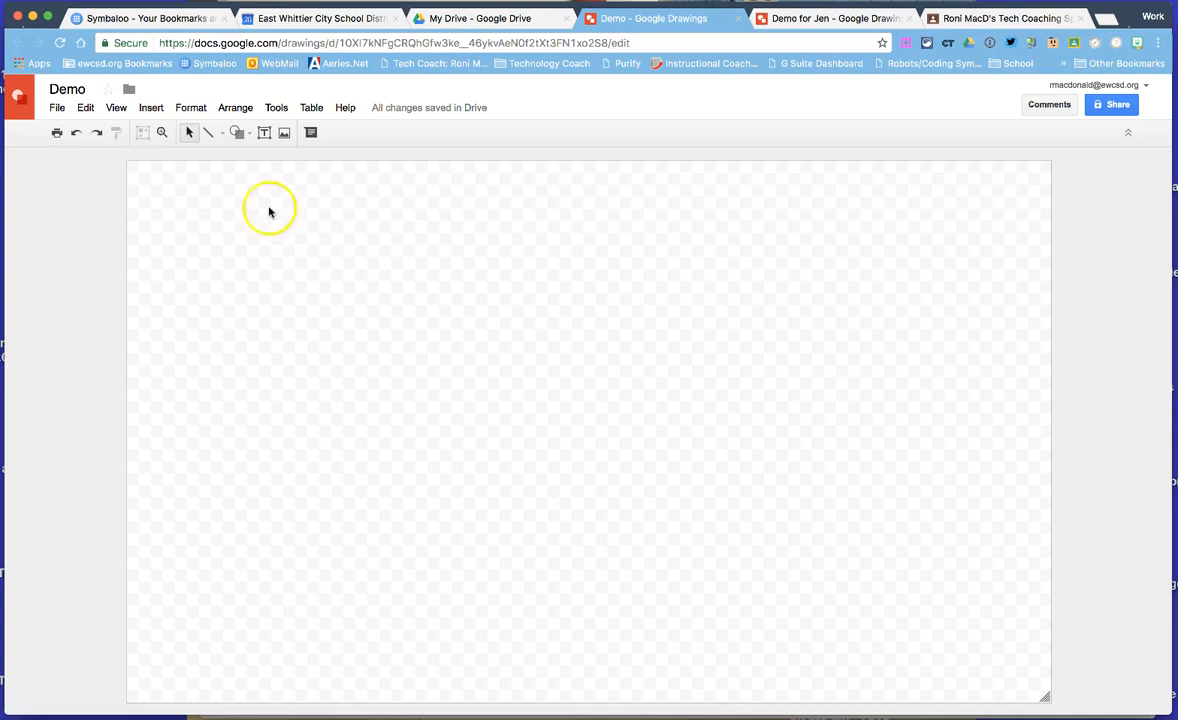
left_click(241, 133)
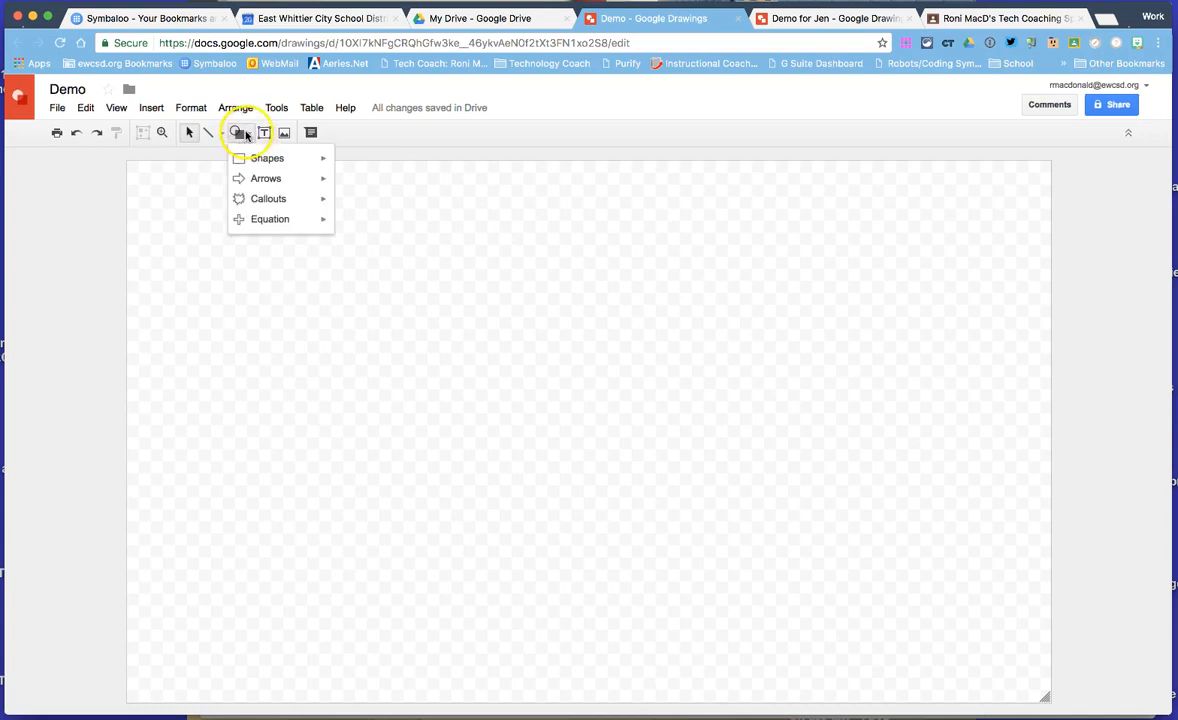
mouse_move(251, 160)
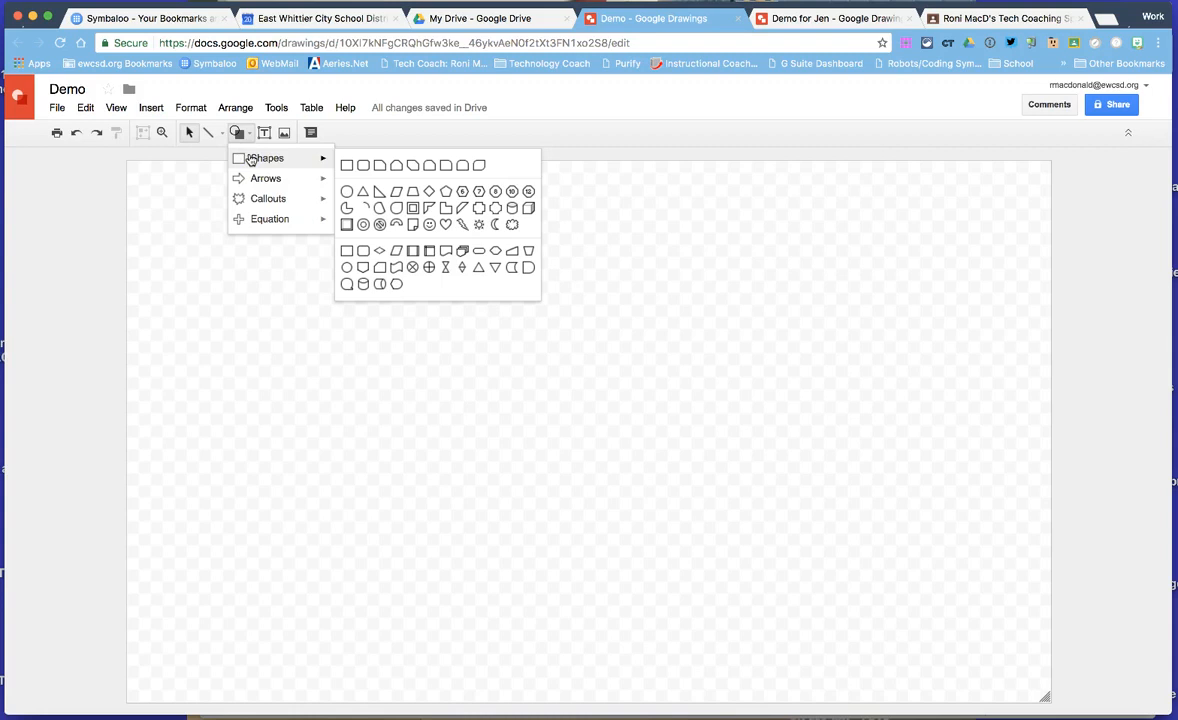
left_click(183, 180)
Step: Draw a long, near-vertical straight line slightly left of the canvas centre, from near its upper edge down to about two thirds of its height
left_click(208, 133)
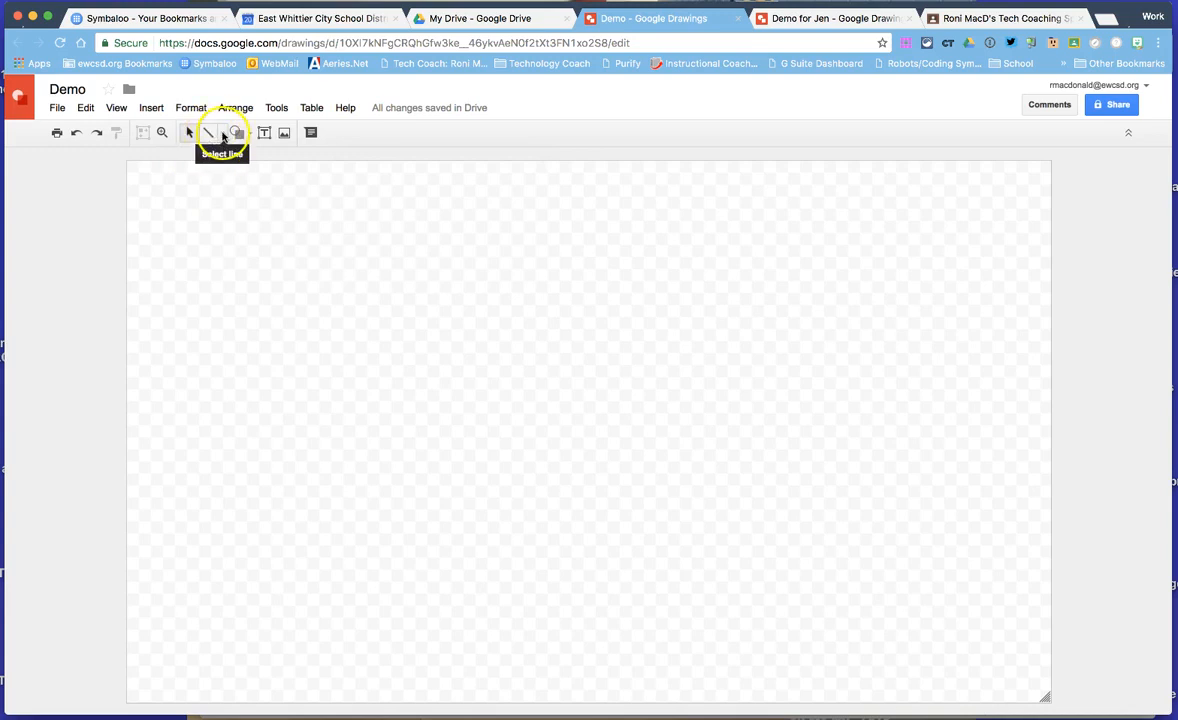
left_click(222, 132)
left_click(224, 158)
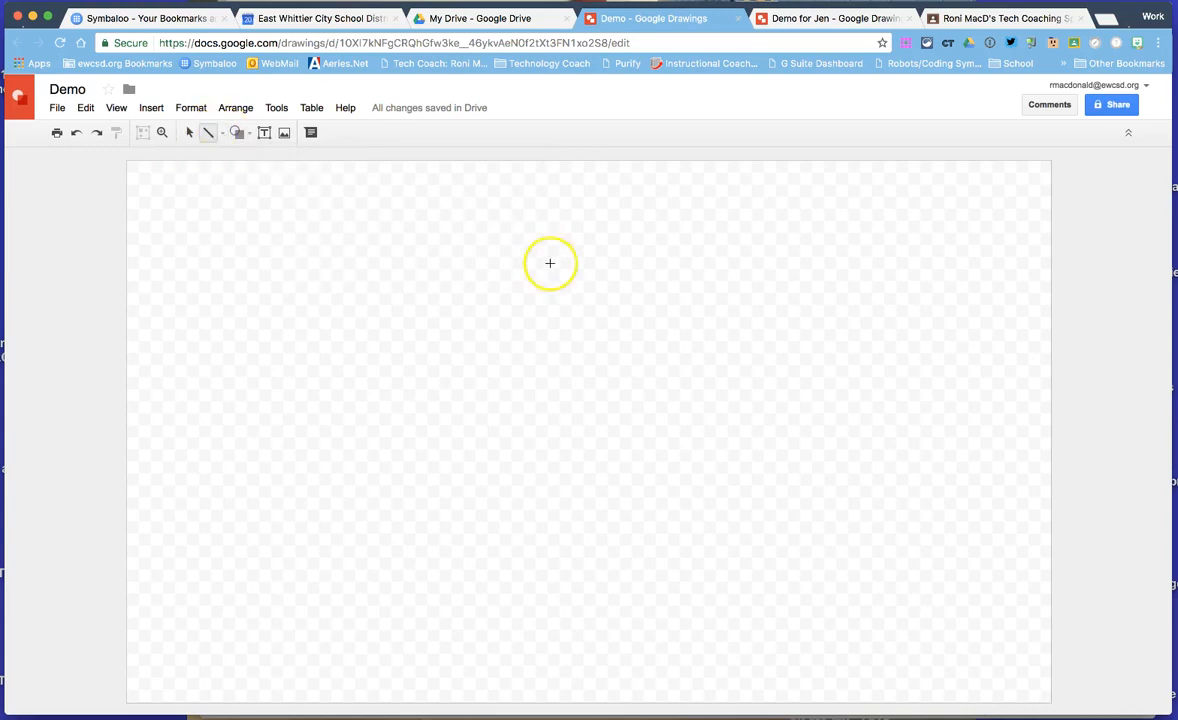
left_click_drag(540, 187, 547, 522)
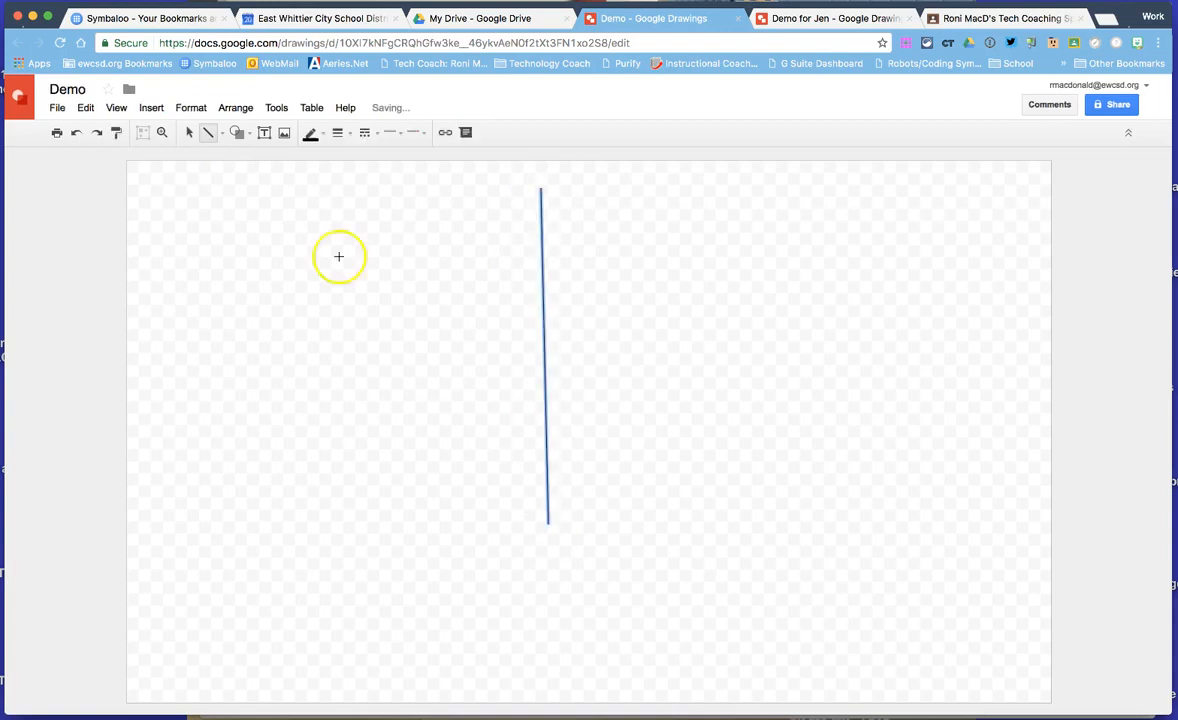
left_click(220, 133)
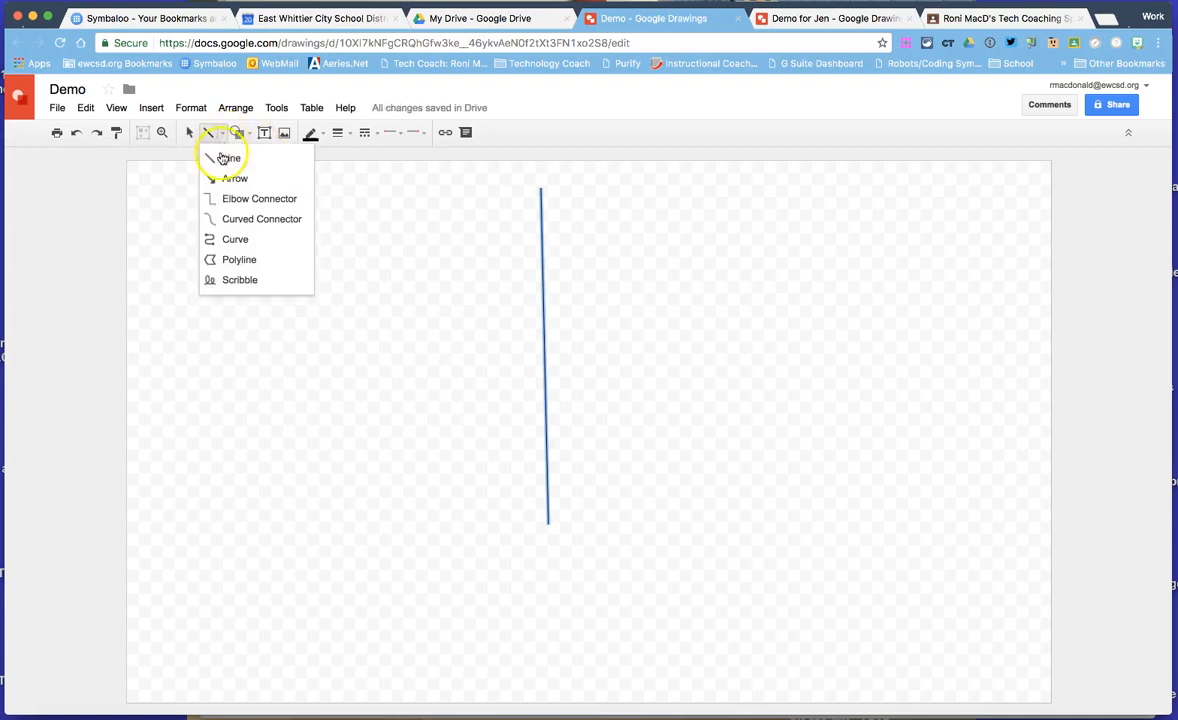
left_click(226, 159)
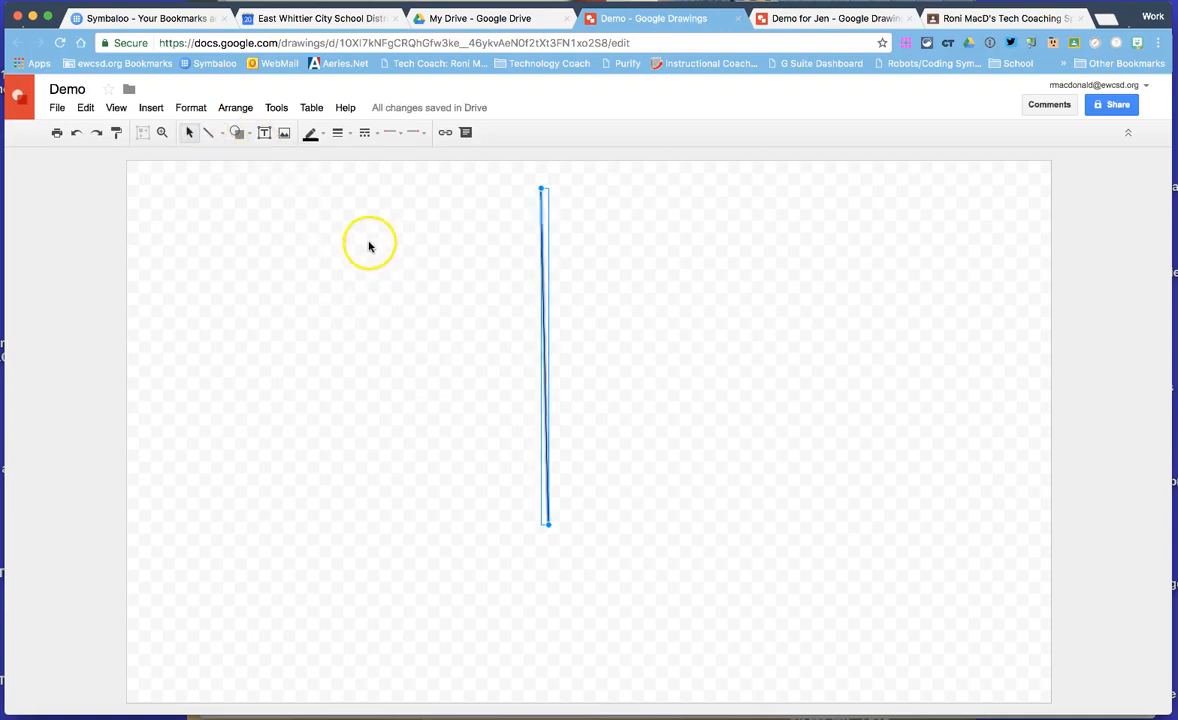
left_click_drag(360, 244, 415, 257)
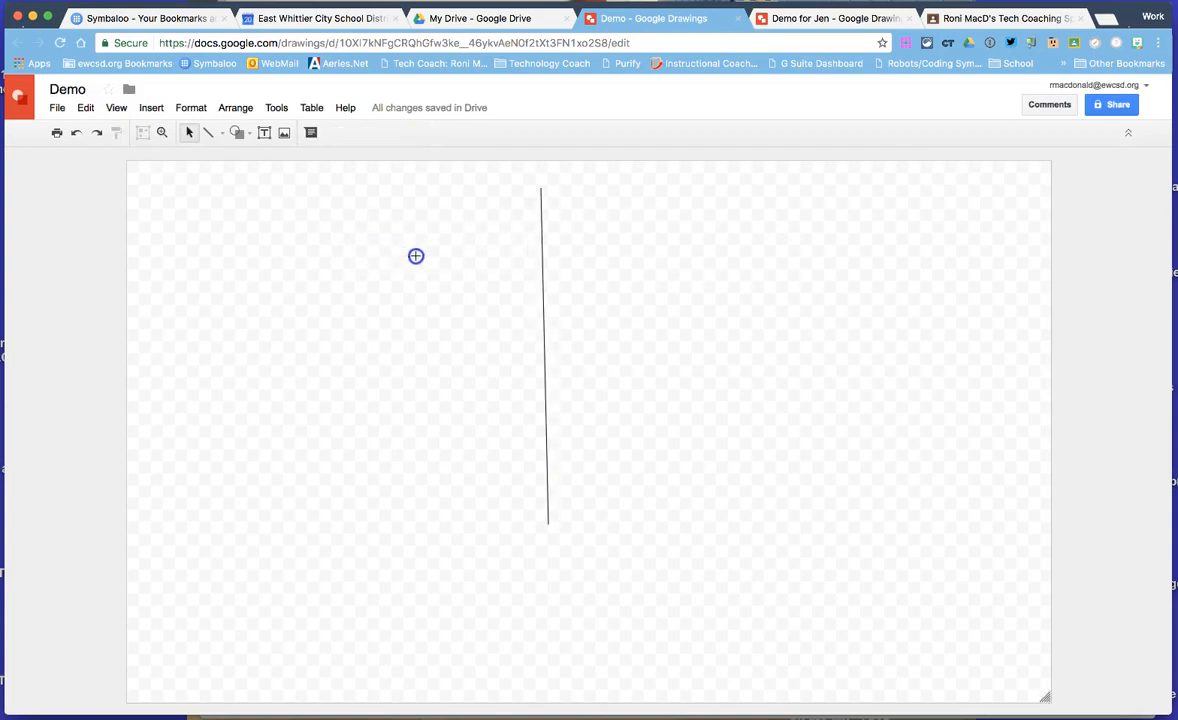
Step: Draw a horizontal straight line across the upper part of the vertical line to form a T-chart
left_click(220, 137)
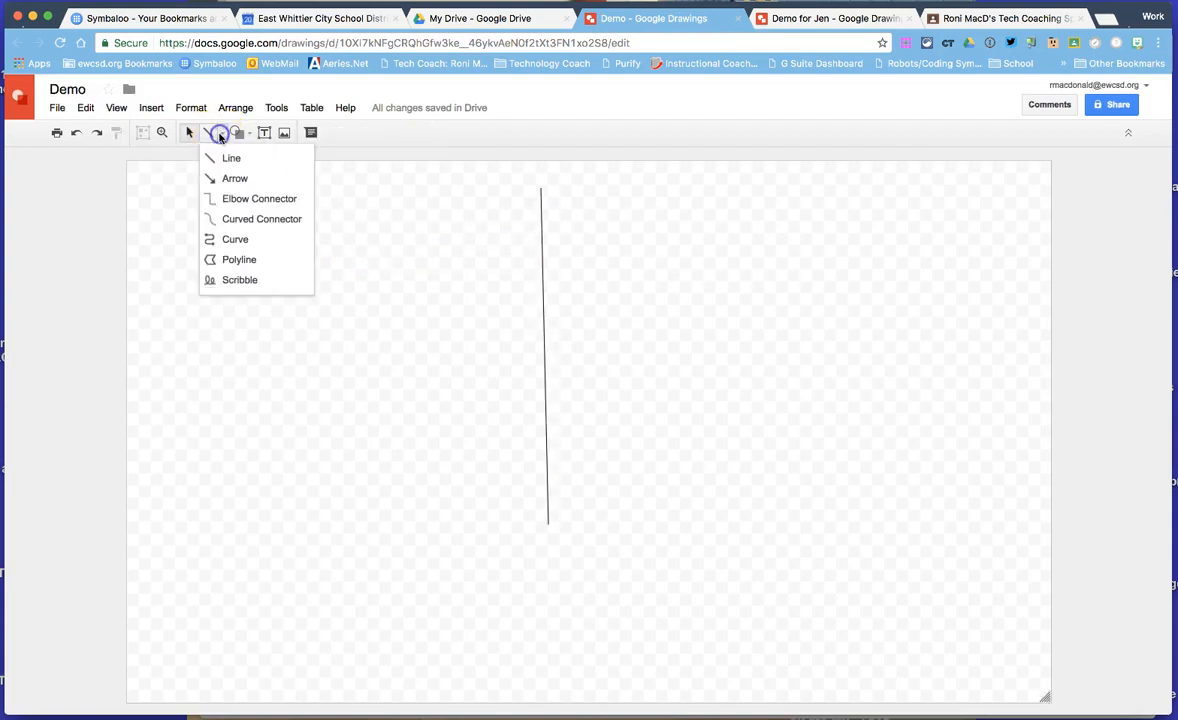
left_click(221, 158)
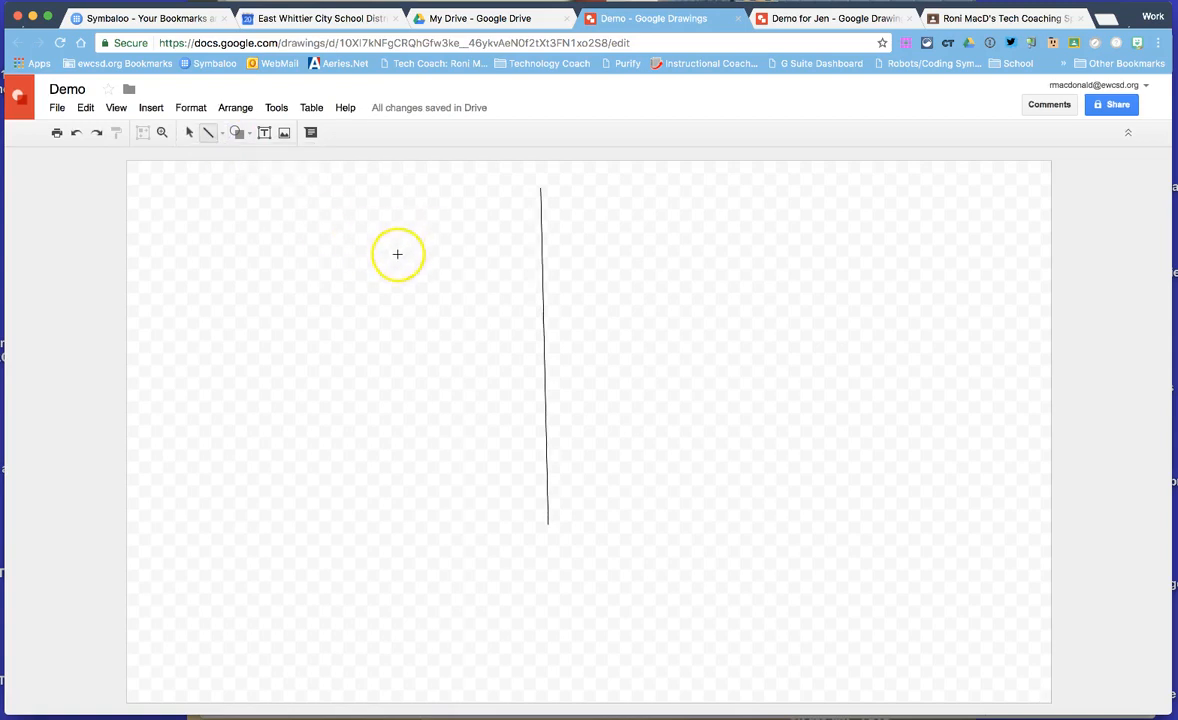
left_click_drag(402, 244, 699, 244)
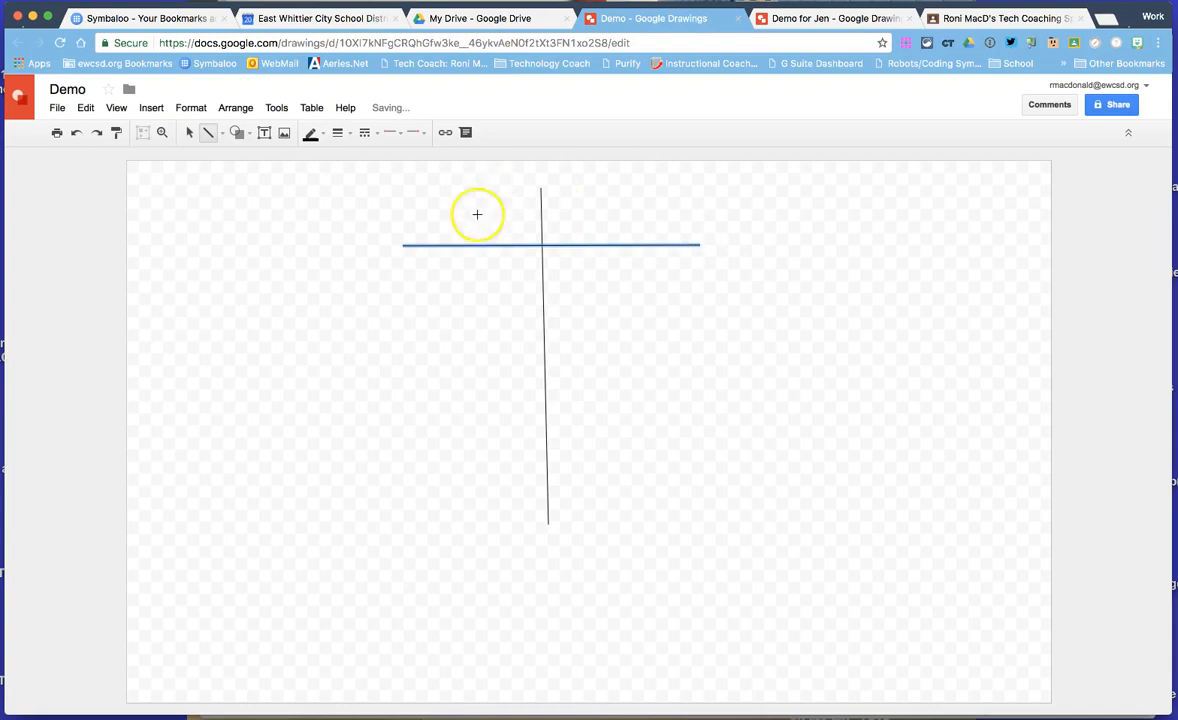
Step: Add a text box above the T-chart's left column with the centred heading "ch" at font size 36
left_click(263, 133)
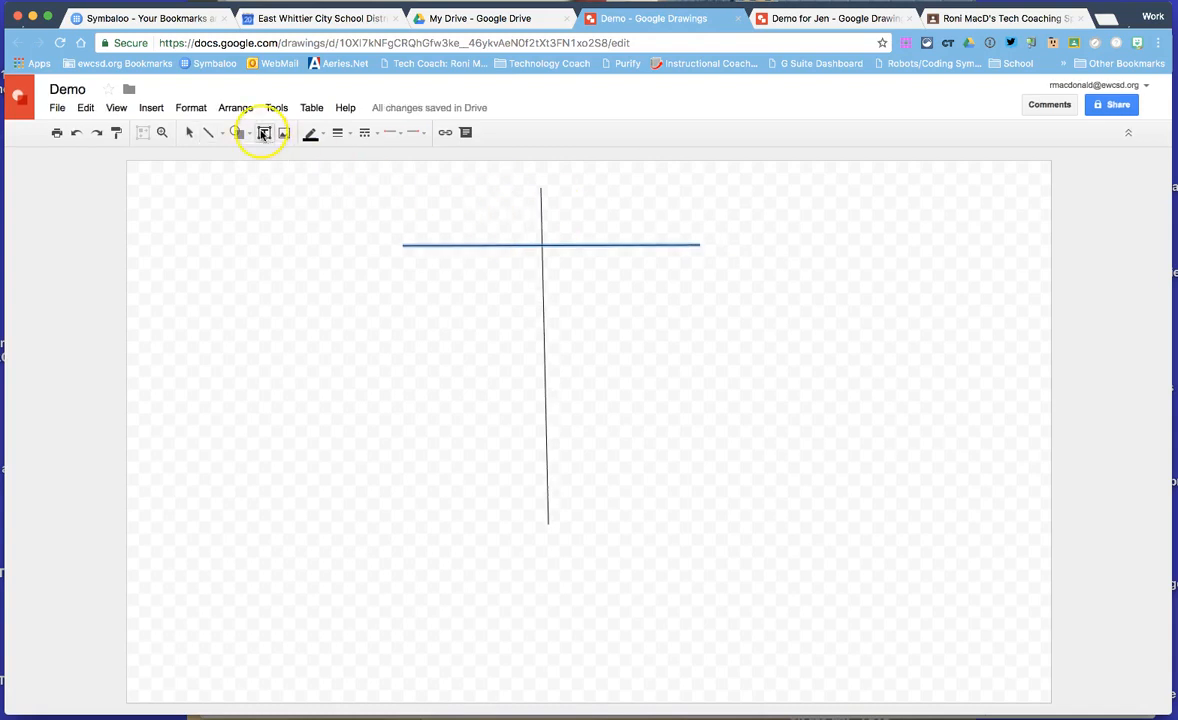
left_click_drag(418, 198, 533, 245)
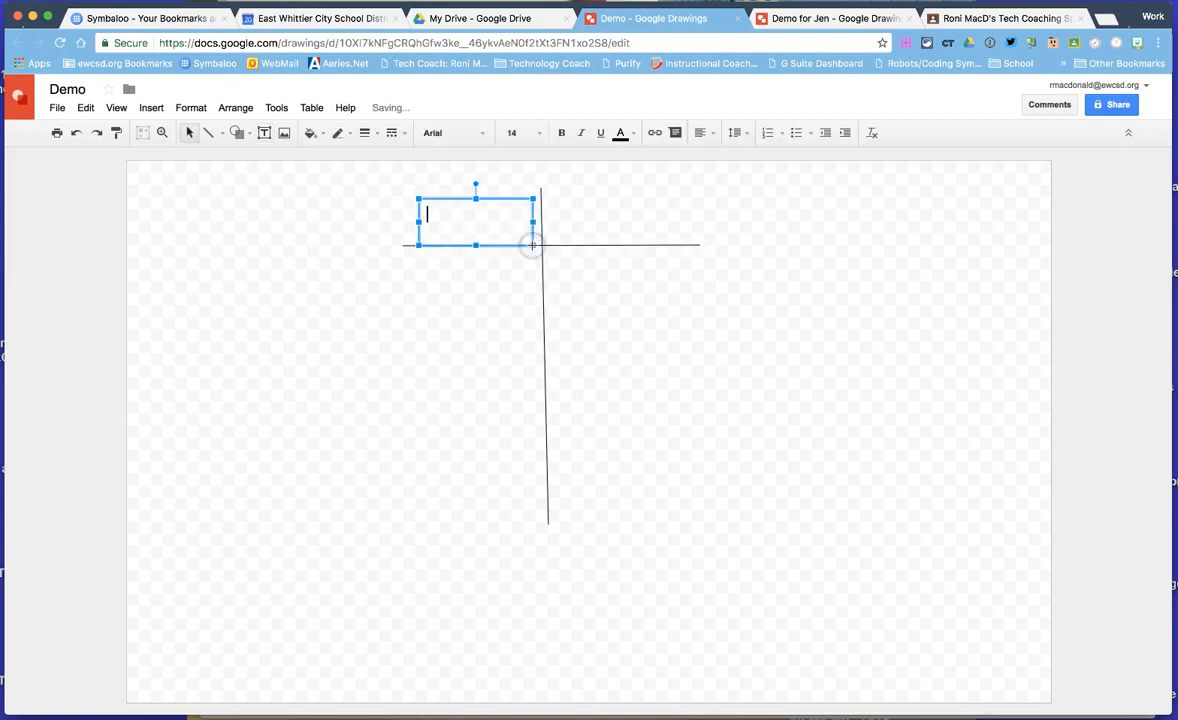
left_click(533, 132)
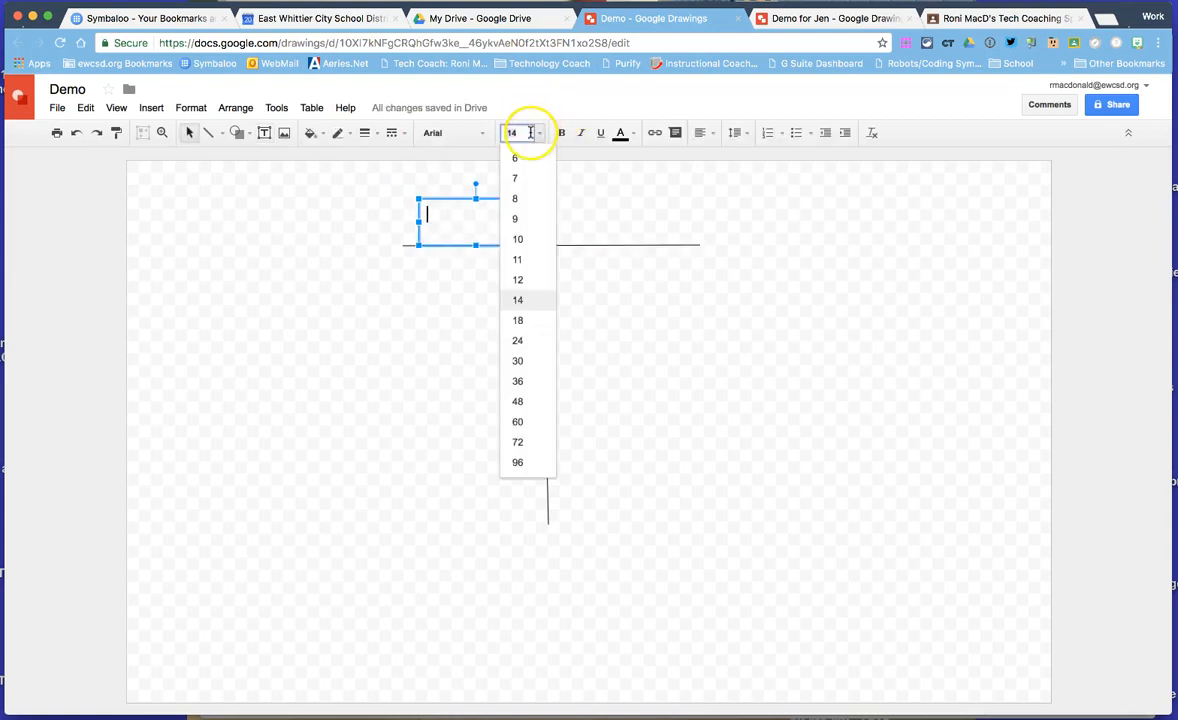
left_click(515, 380)
left_click(710, 132)
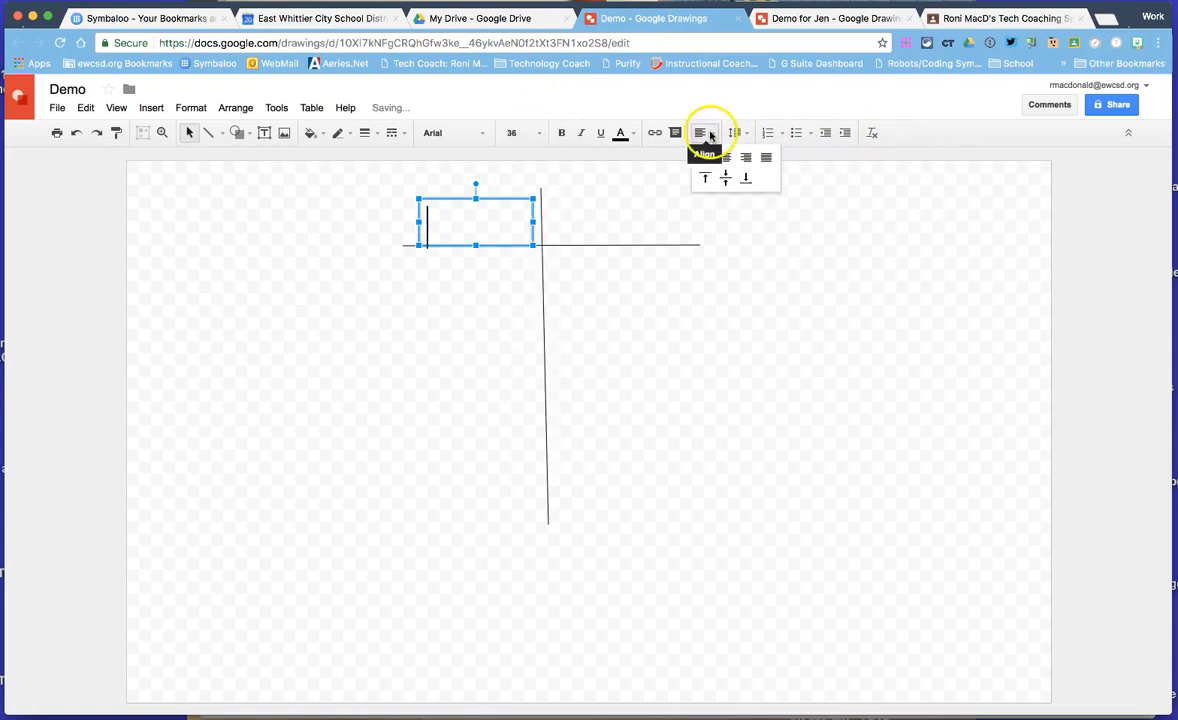
left_click(726, 158)
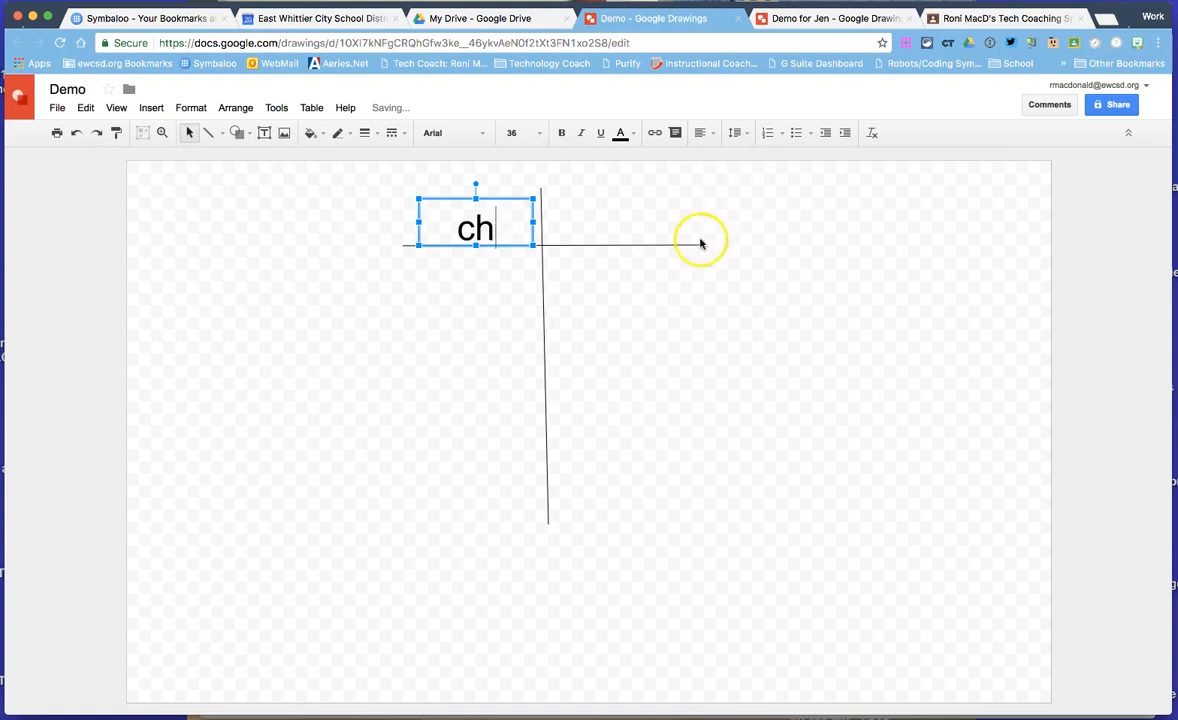
left_click(482, 270)
Step: Duplicate the "ch" heading box and place the copy above the T-chart's right column
left_click(487, 230)
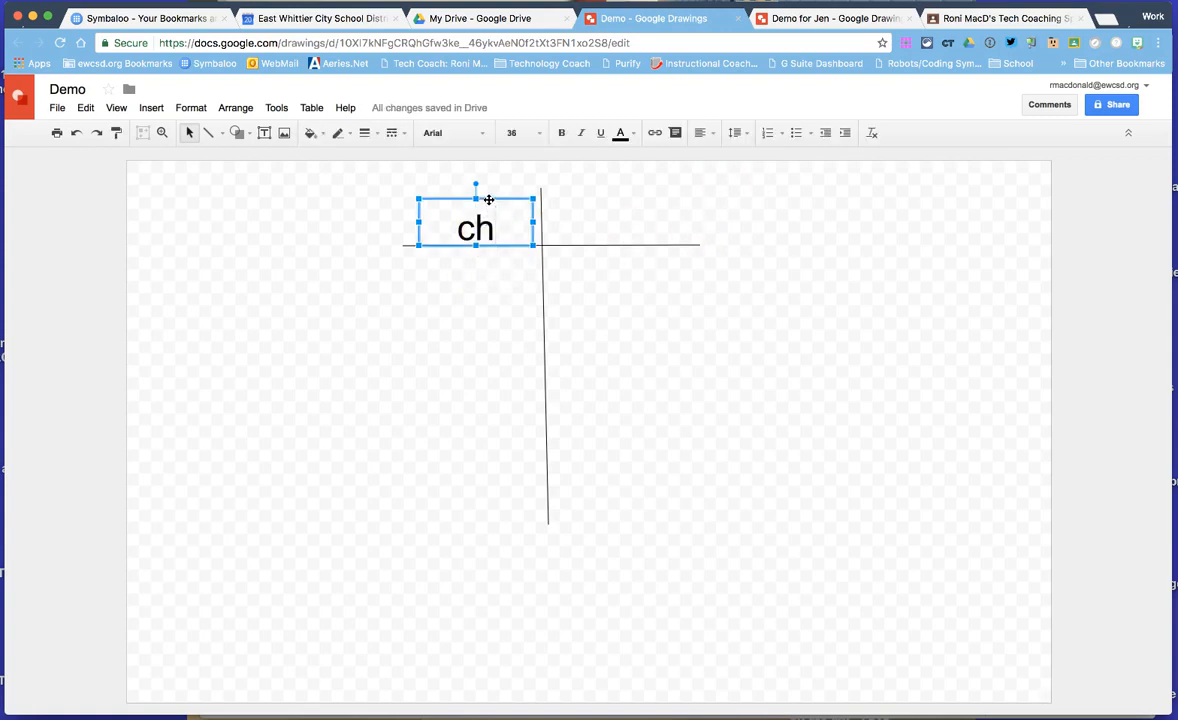
left_click(564, 208)
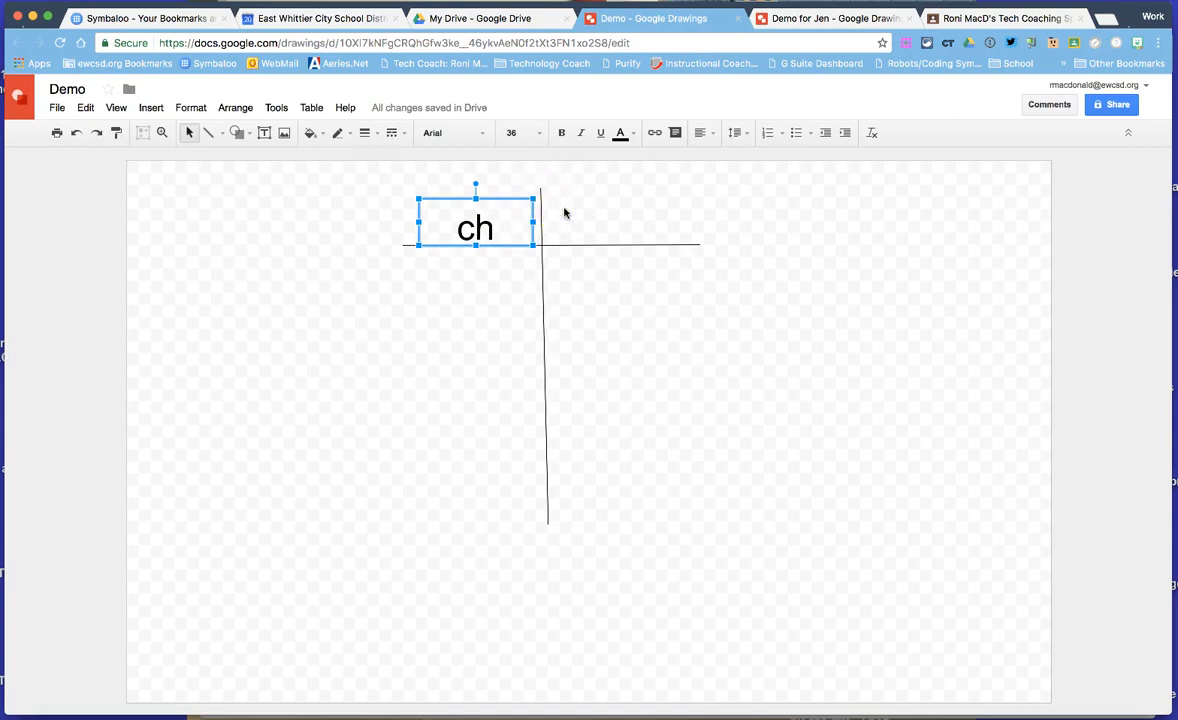
key("super+d")
left_click(494, 210)
left_click_drag(500, 209, 623, 192)
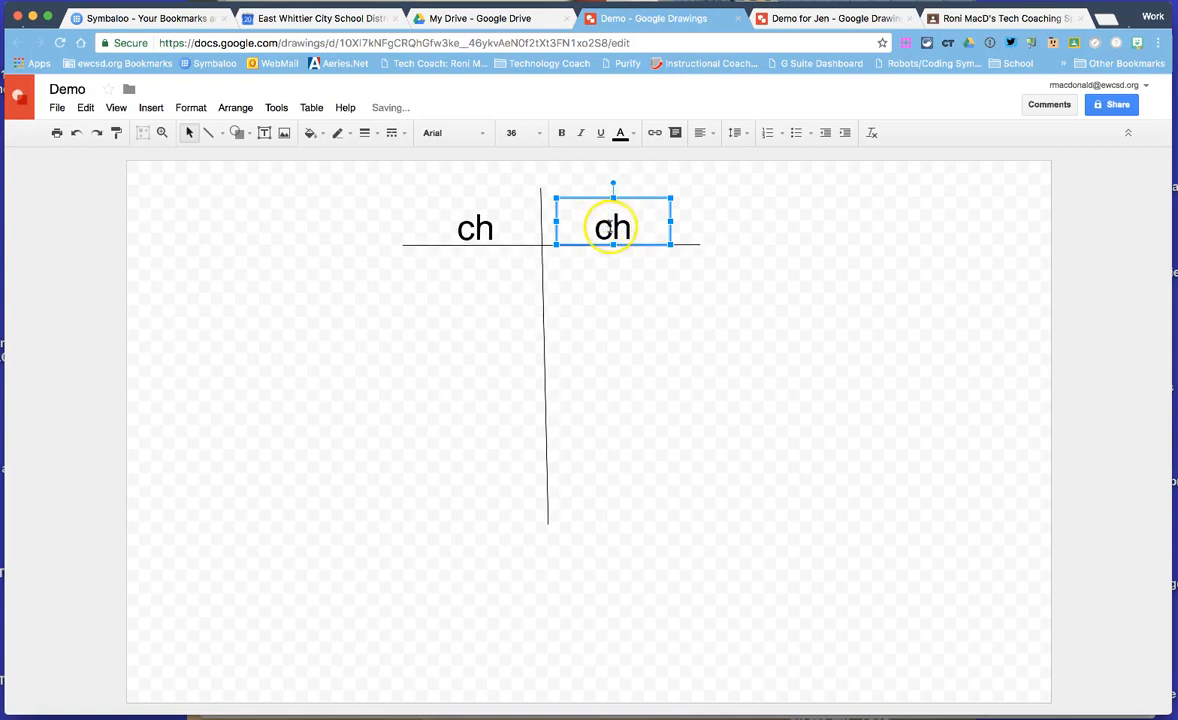
Step: Change the right column's heading text to "th"
left_click(610, 230)
key("BackSpace")
type("t")
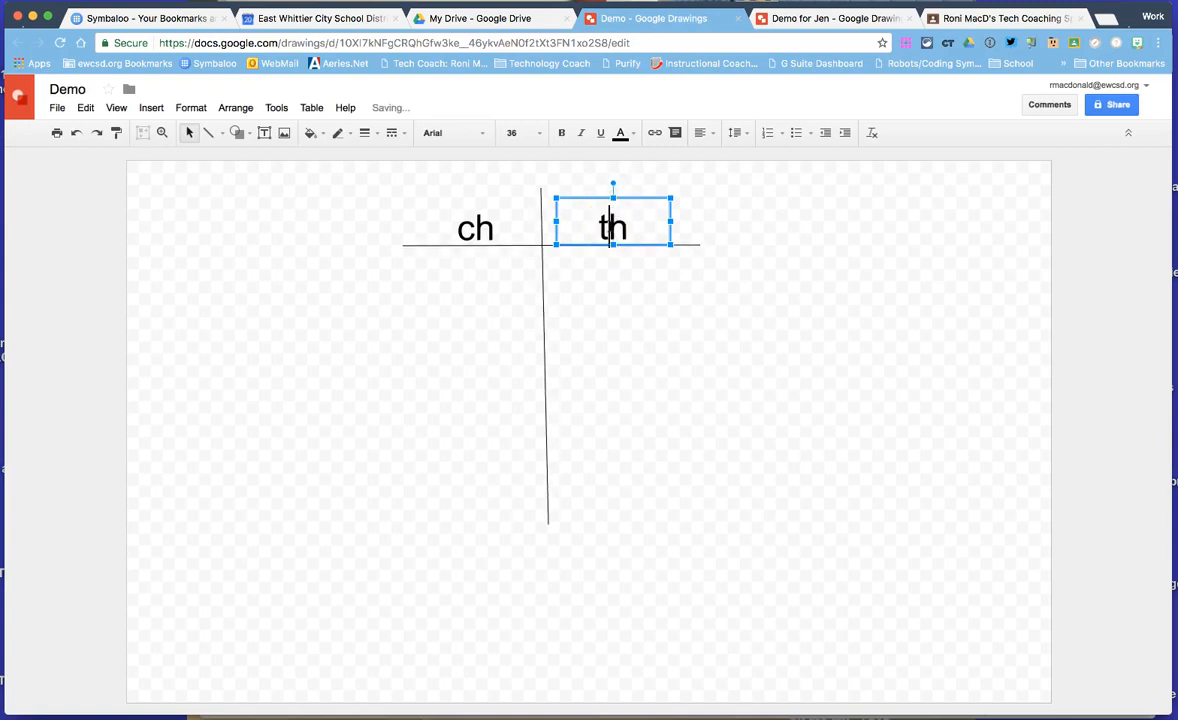
left_click(463, 325)
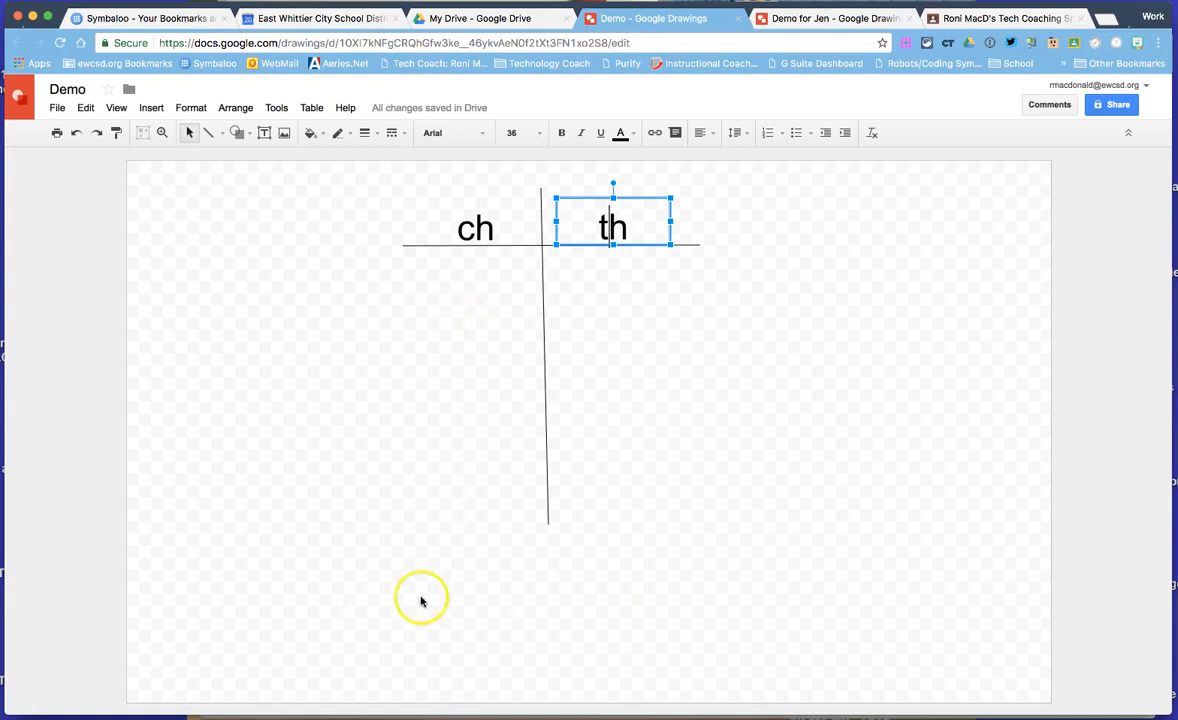
Step: Draw a wide, empty text box below the T-chart with a 3px border and a light yellow fill
left_click(265, 134)
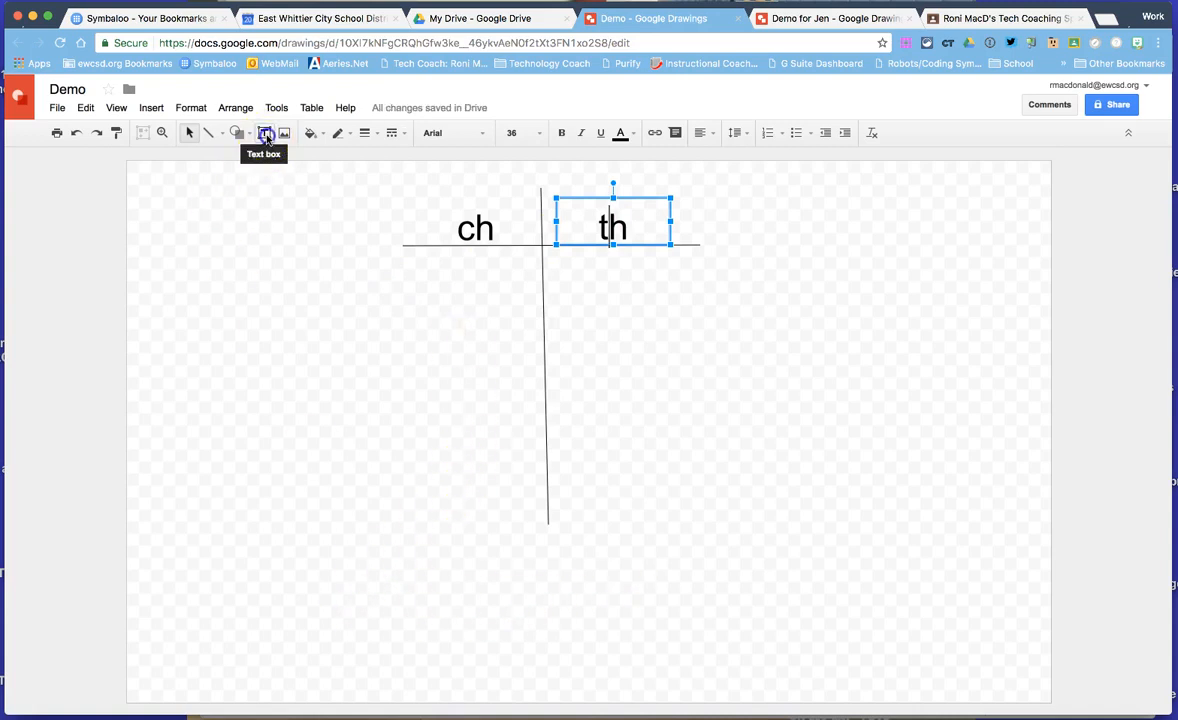
left_click_drag(207, 571, 951, 661)
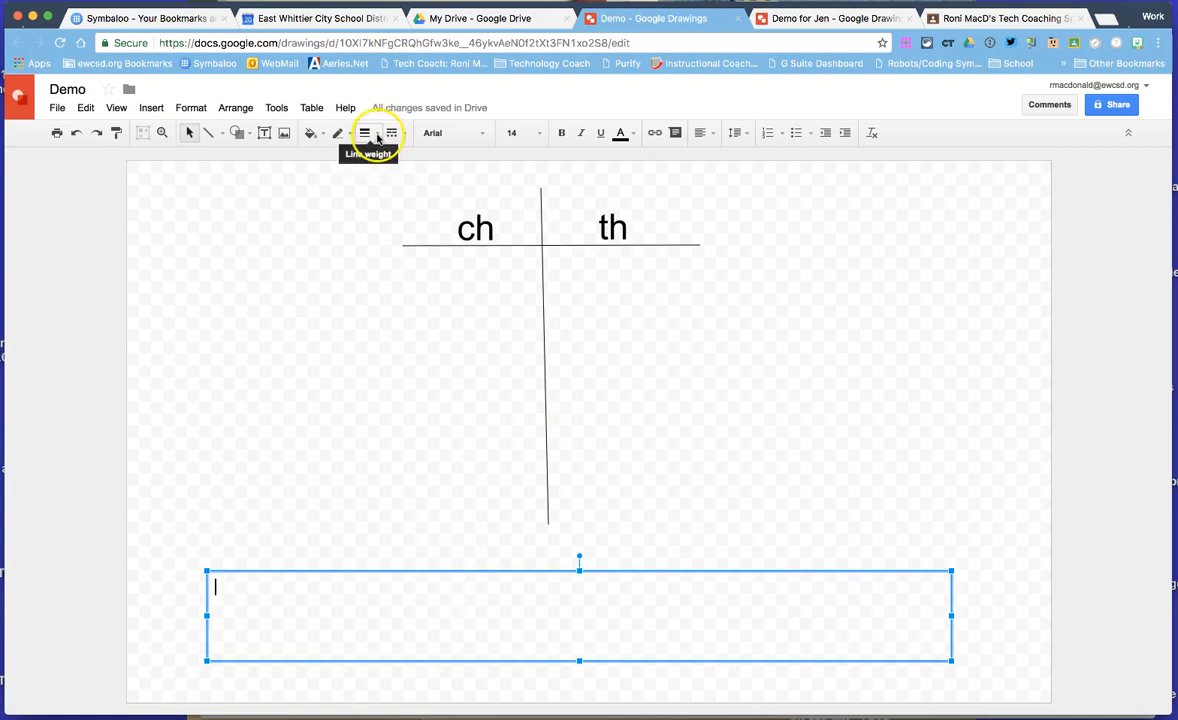
left_click(377, 137)
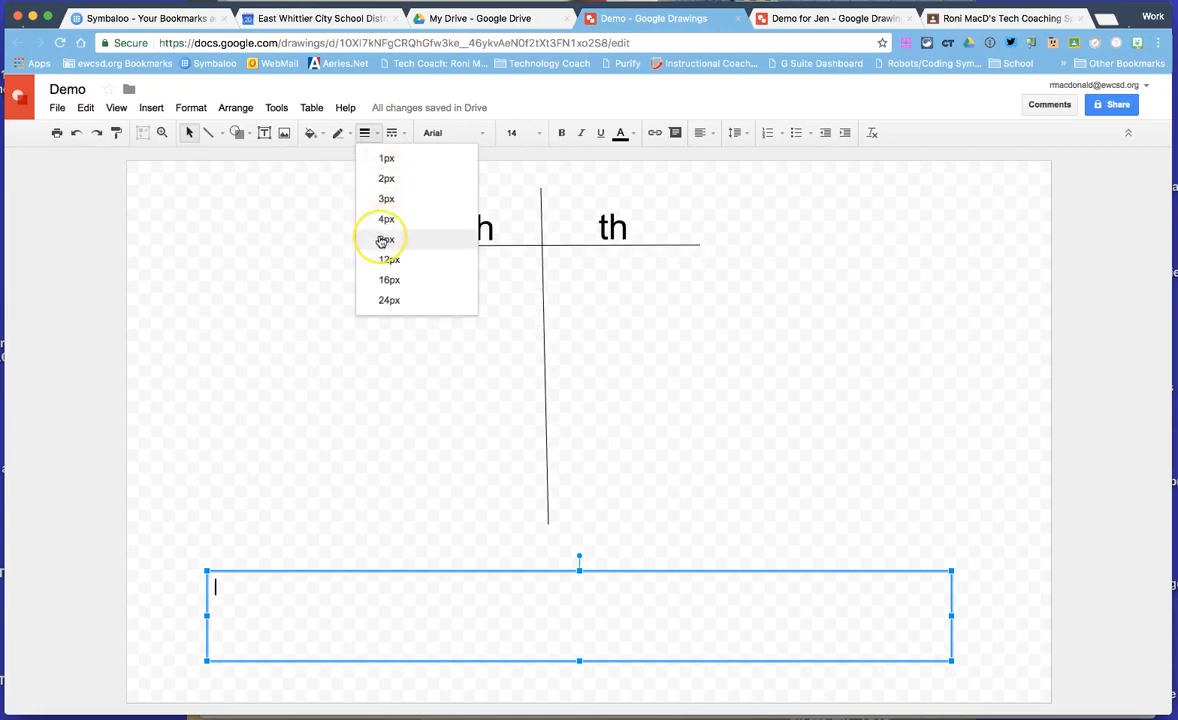
left_click(386, 198)
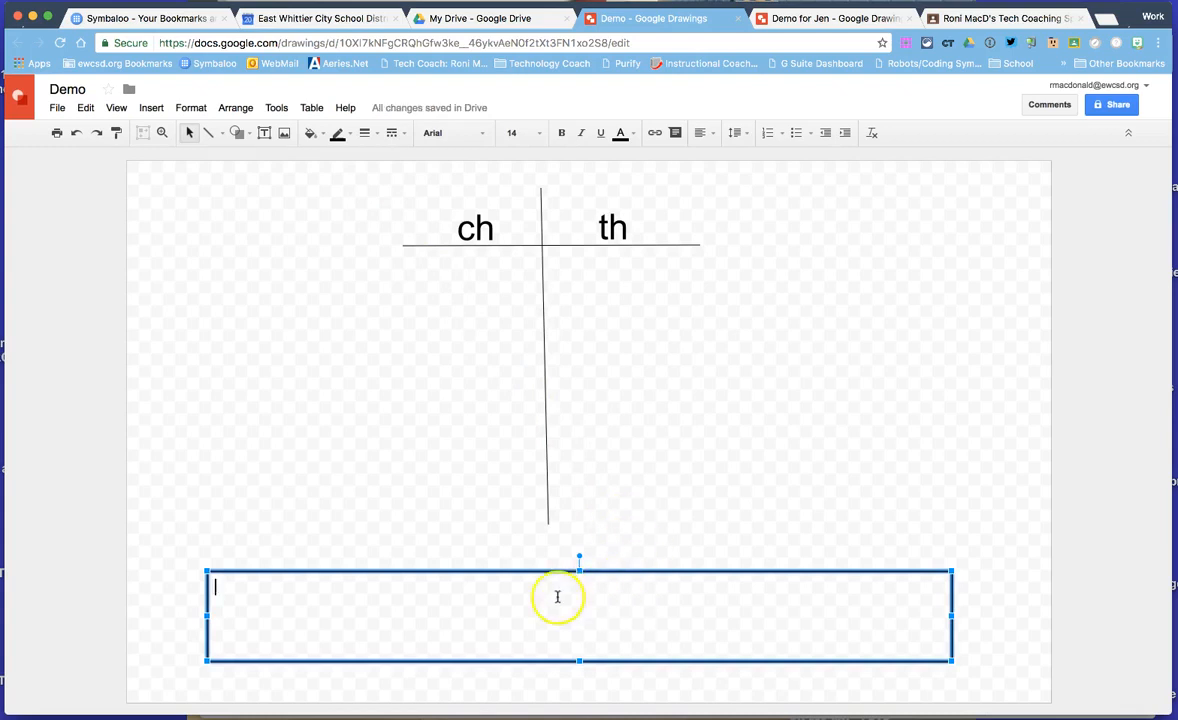
left_click(320, 138)
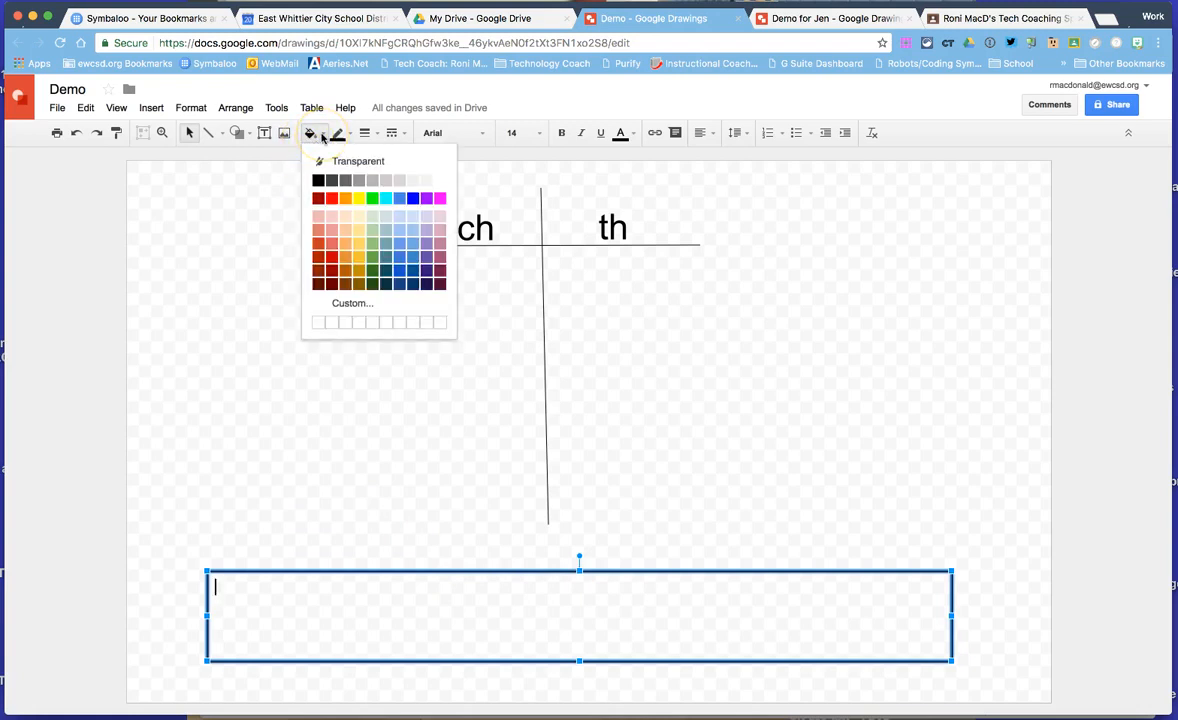
left_click(358, 215)
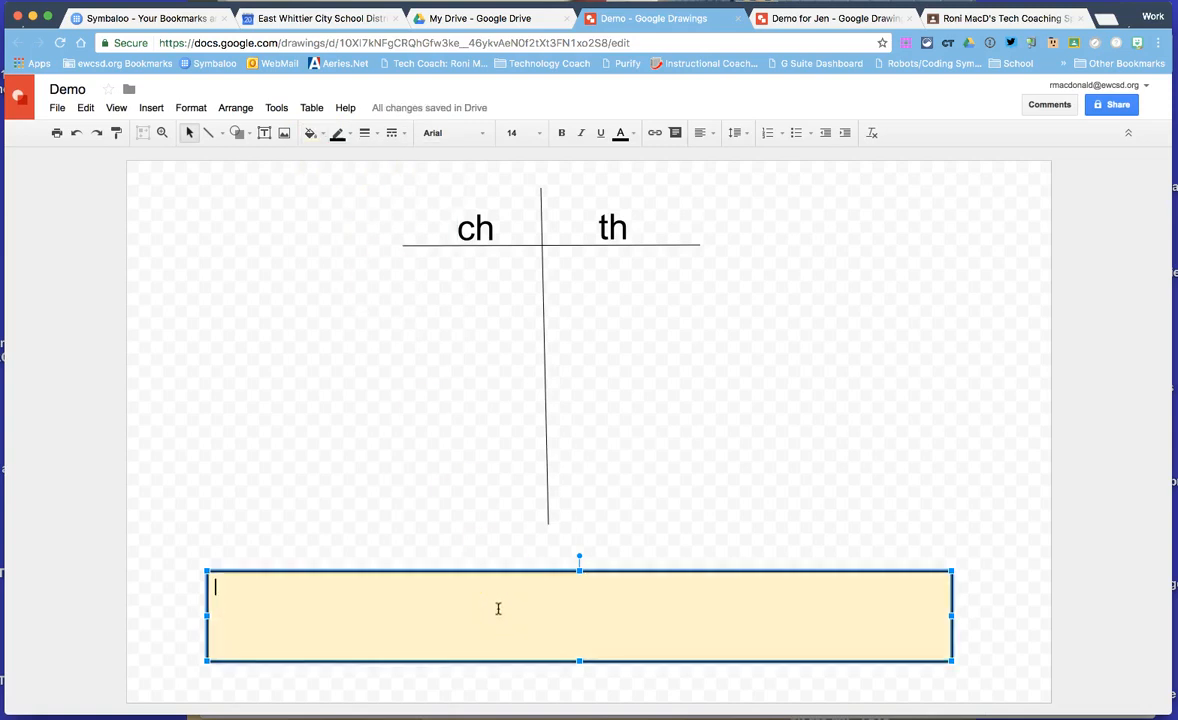
Step: Insert the black chair picture from a Google image search for "chair" and shrink it to fit inside the right end of the yellow box
left_click(284, 134)
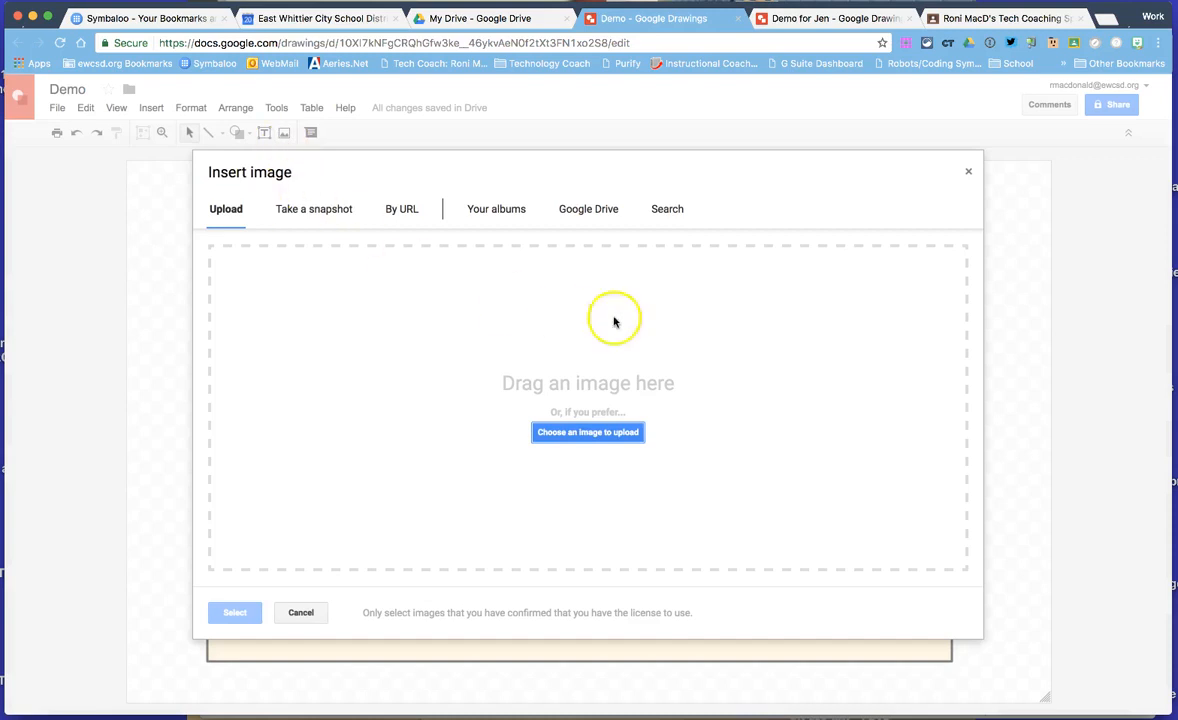
left_click(667, 209)
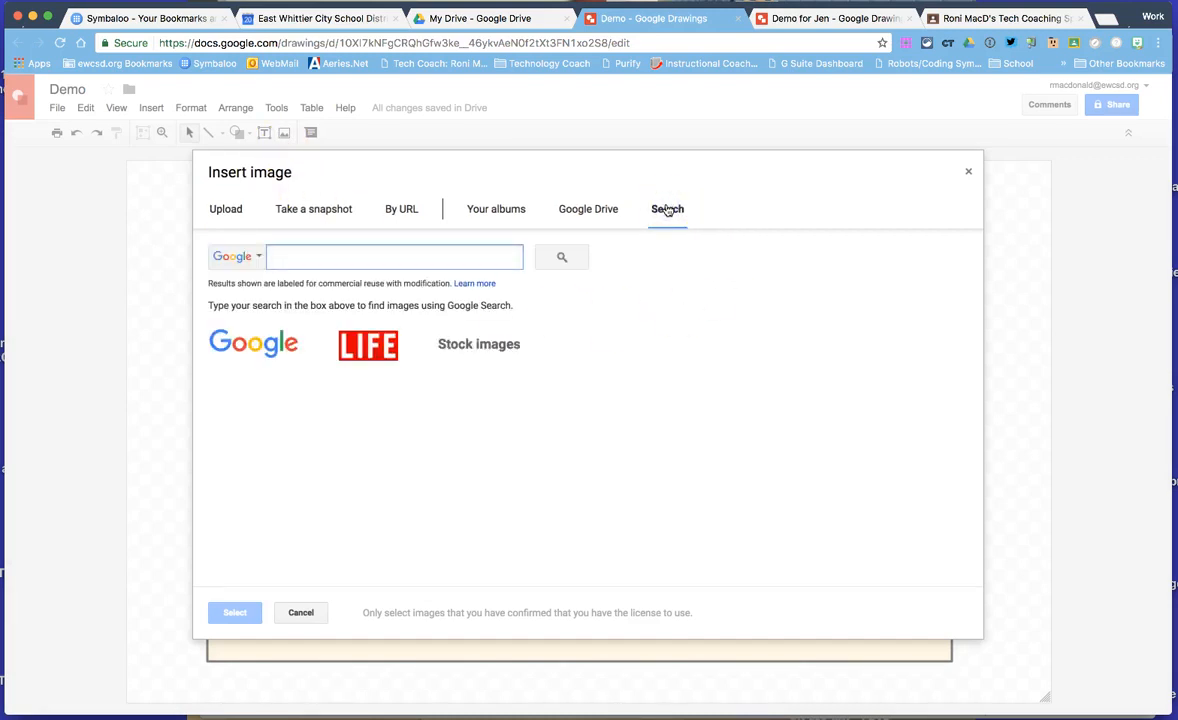
type("chai")
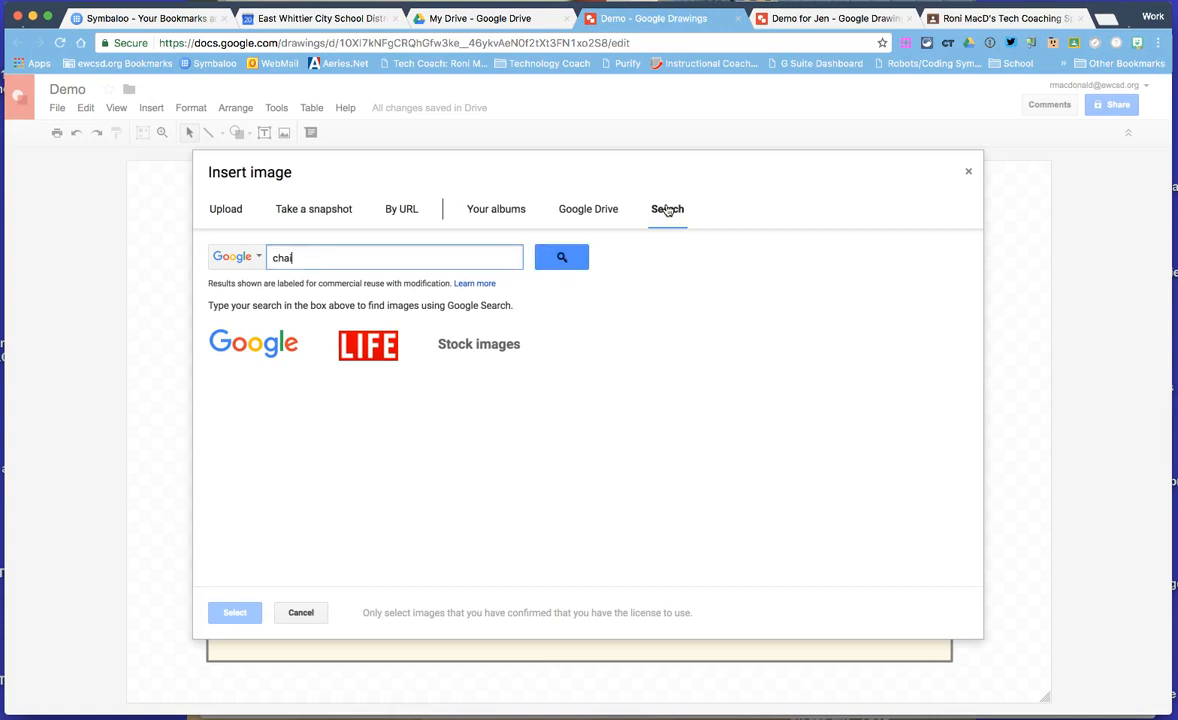
type("r")
key("Return")
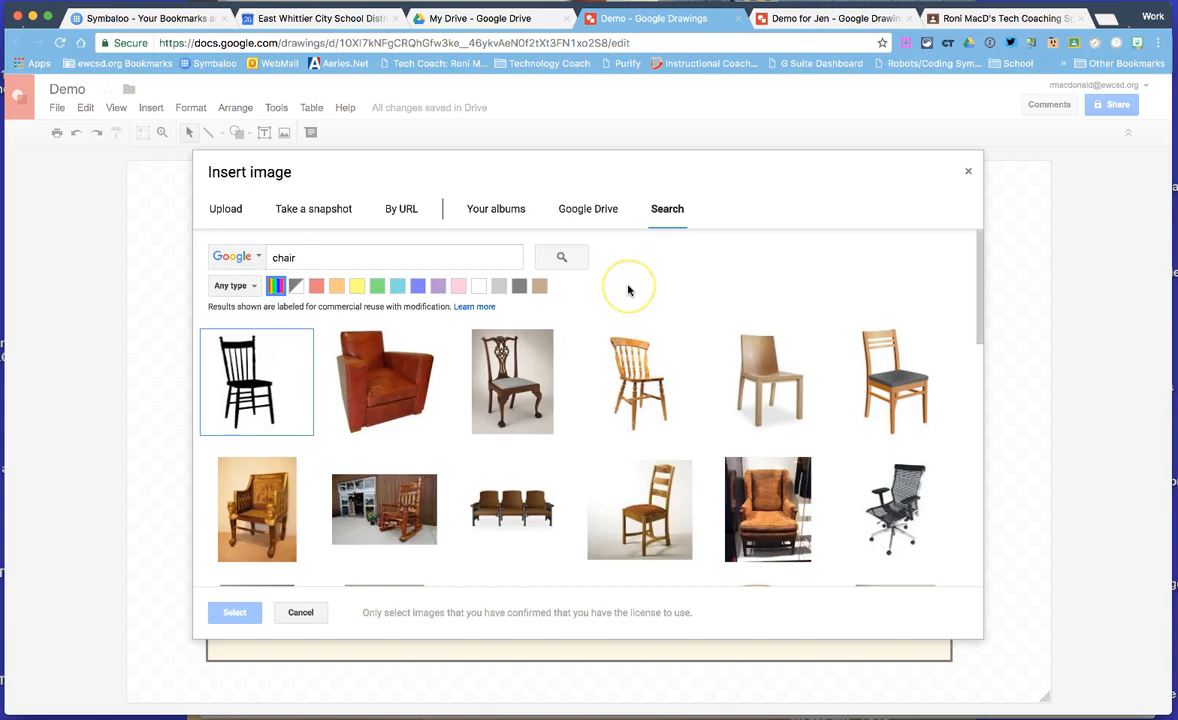
left_click(245, 370)
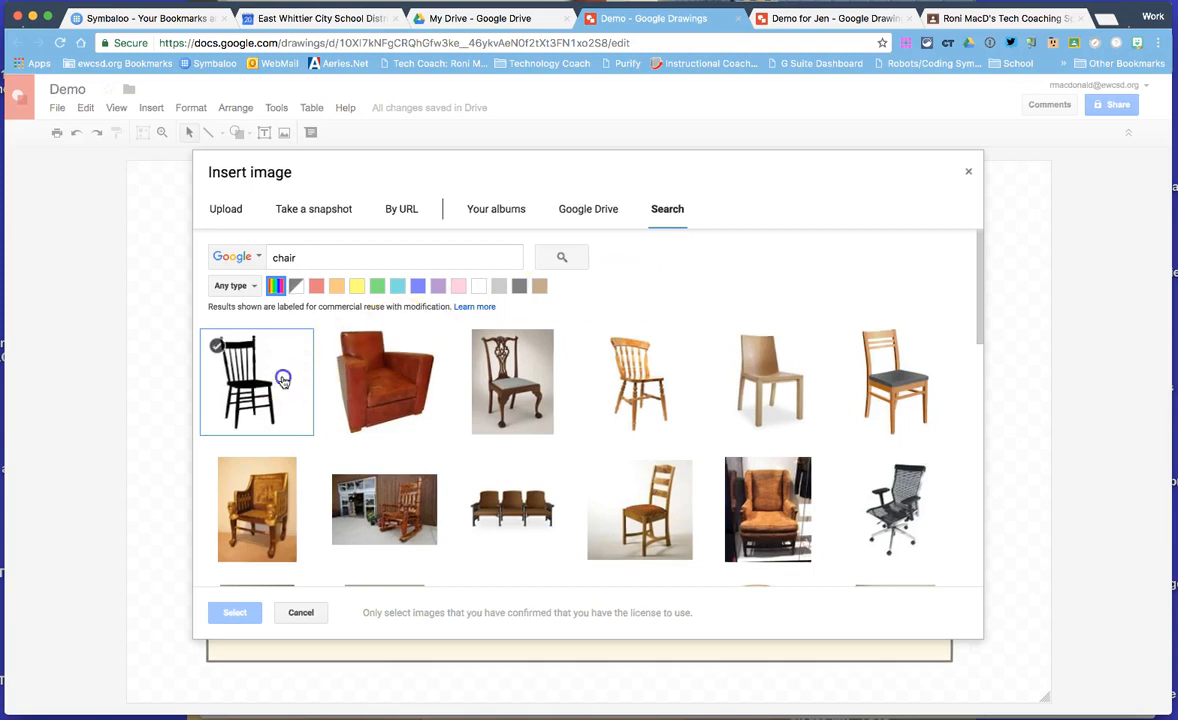
left_click(236, 612)
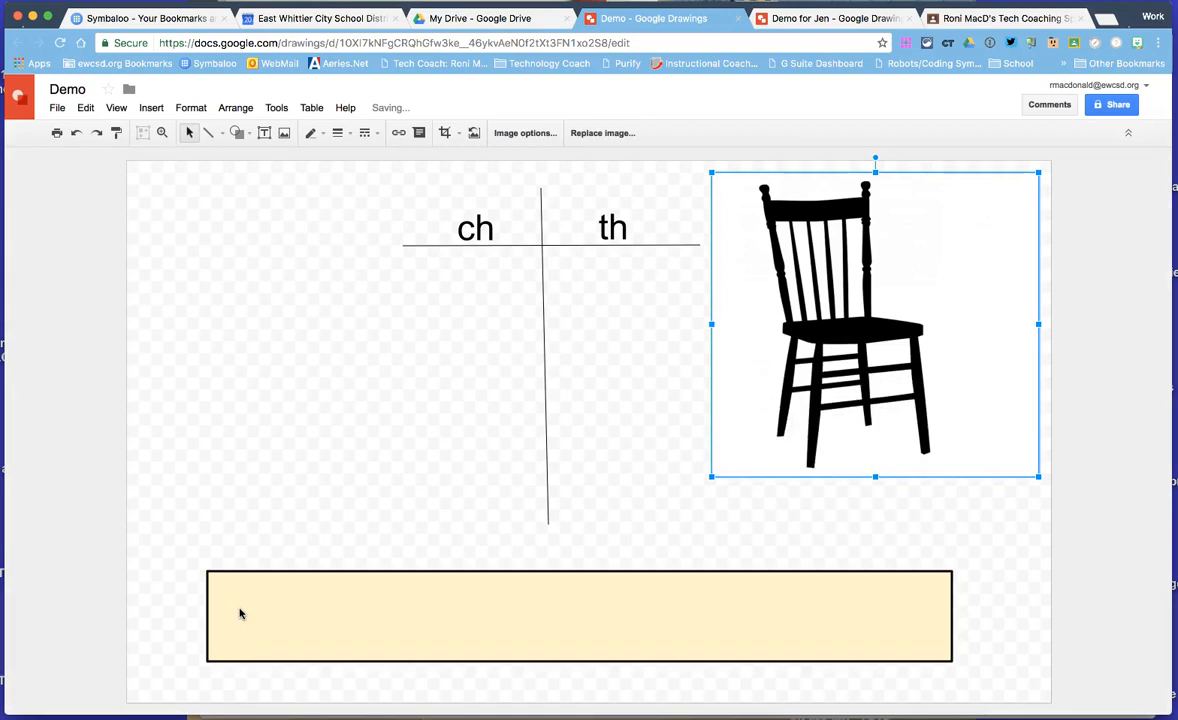
left_click_drag(711, 477, 884, 631)
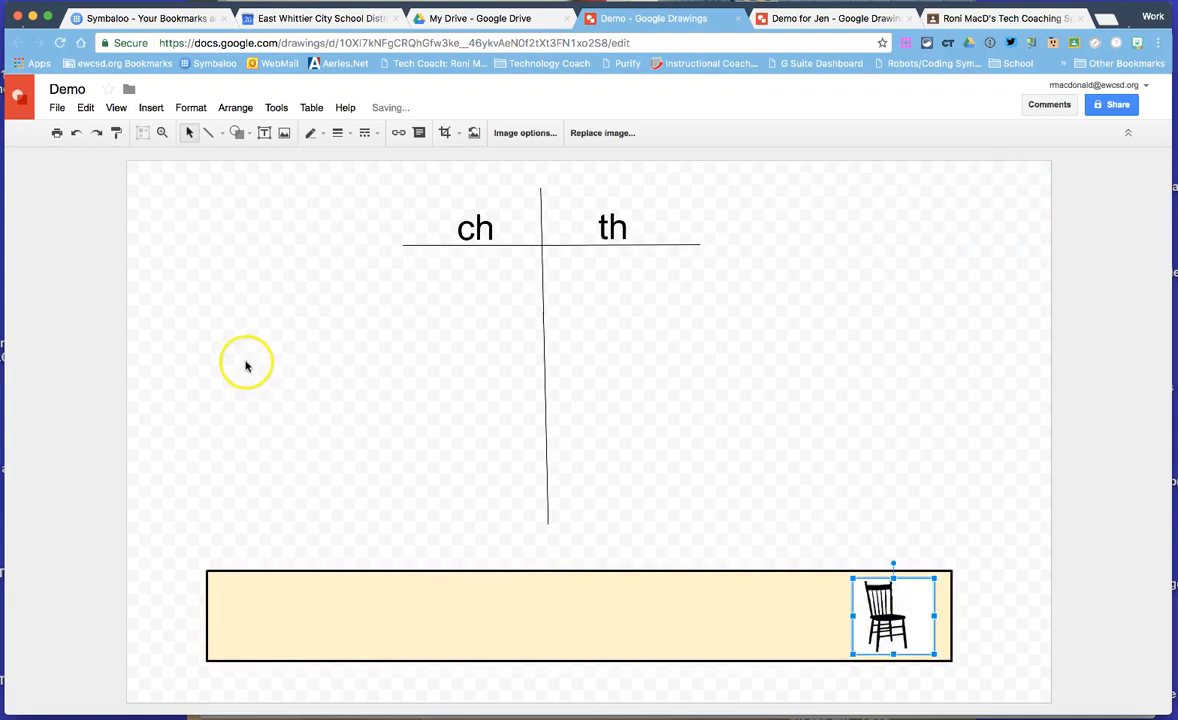
Step: Insert a cartoon tooth picture from an image search for "tooth", shrink it and place it in the box beside the chair
left_click(285, 134)
left_click(355, 254)
type("tooth")
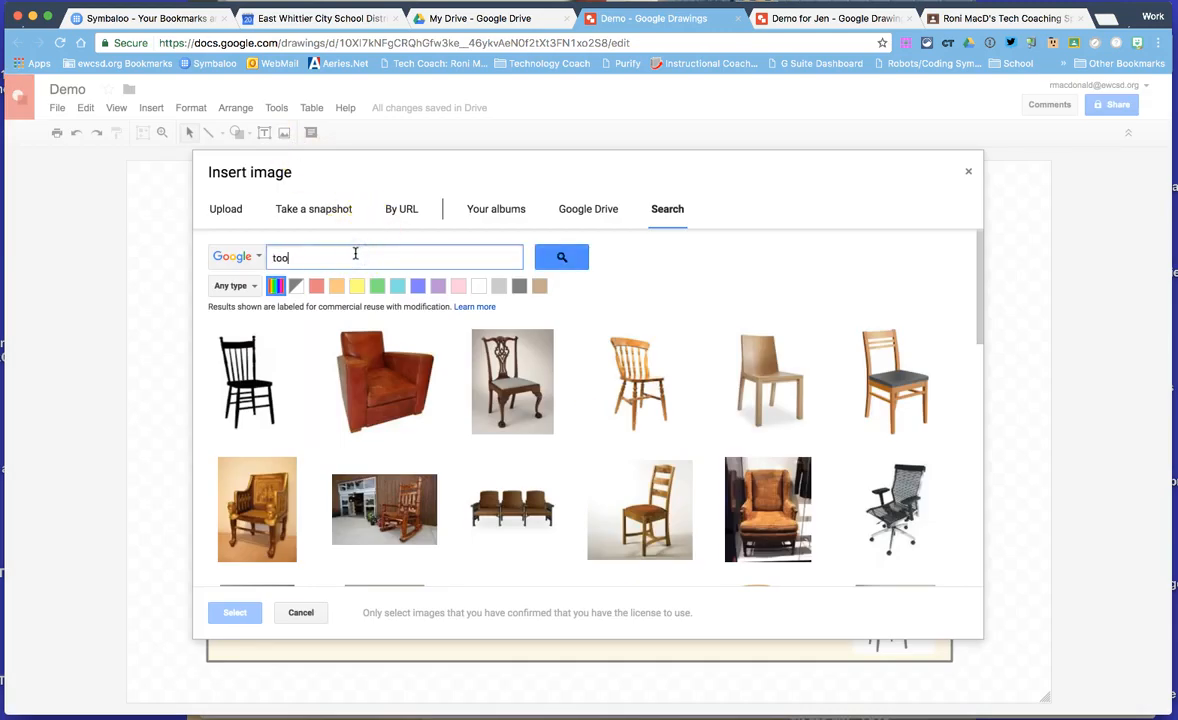
key("Return")
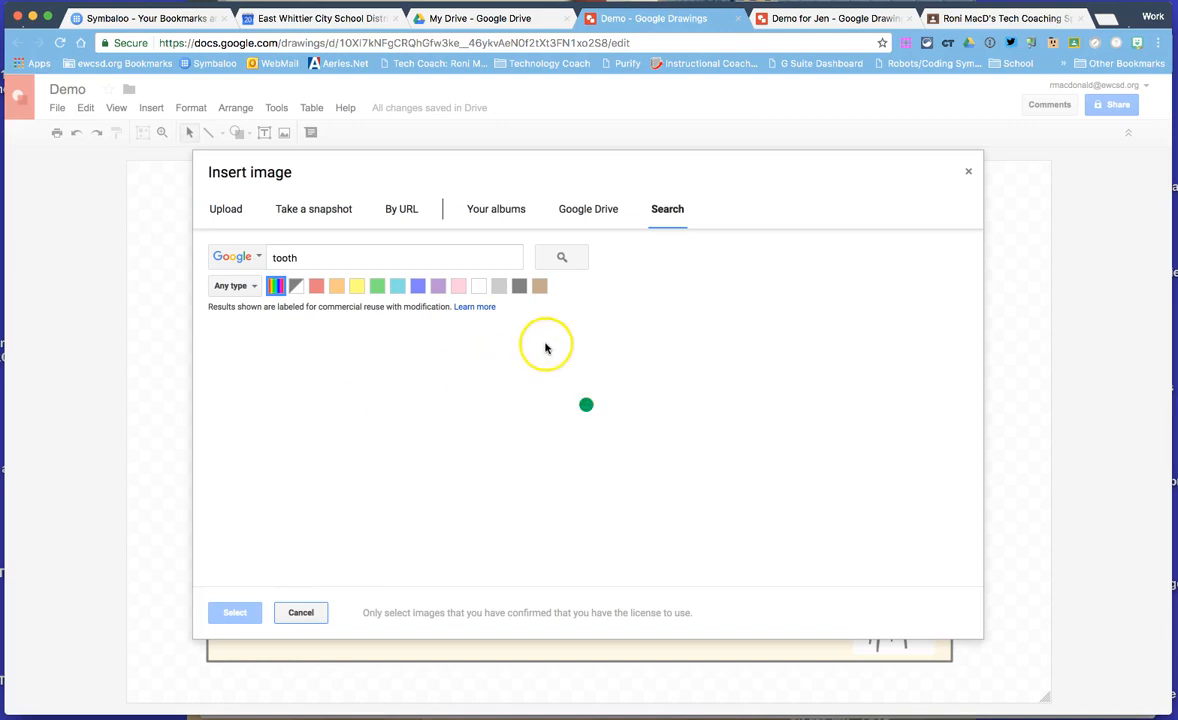
left_click(641, 386)
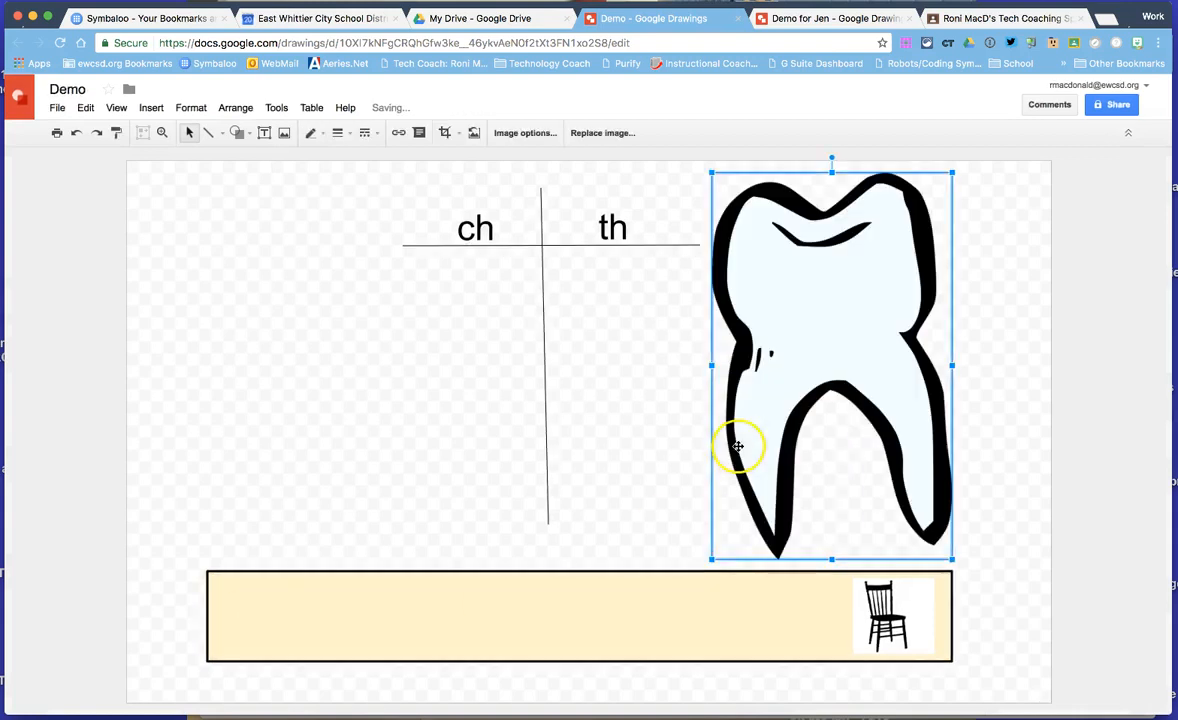
left_click_drag(711, 560, 797, 528)
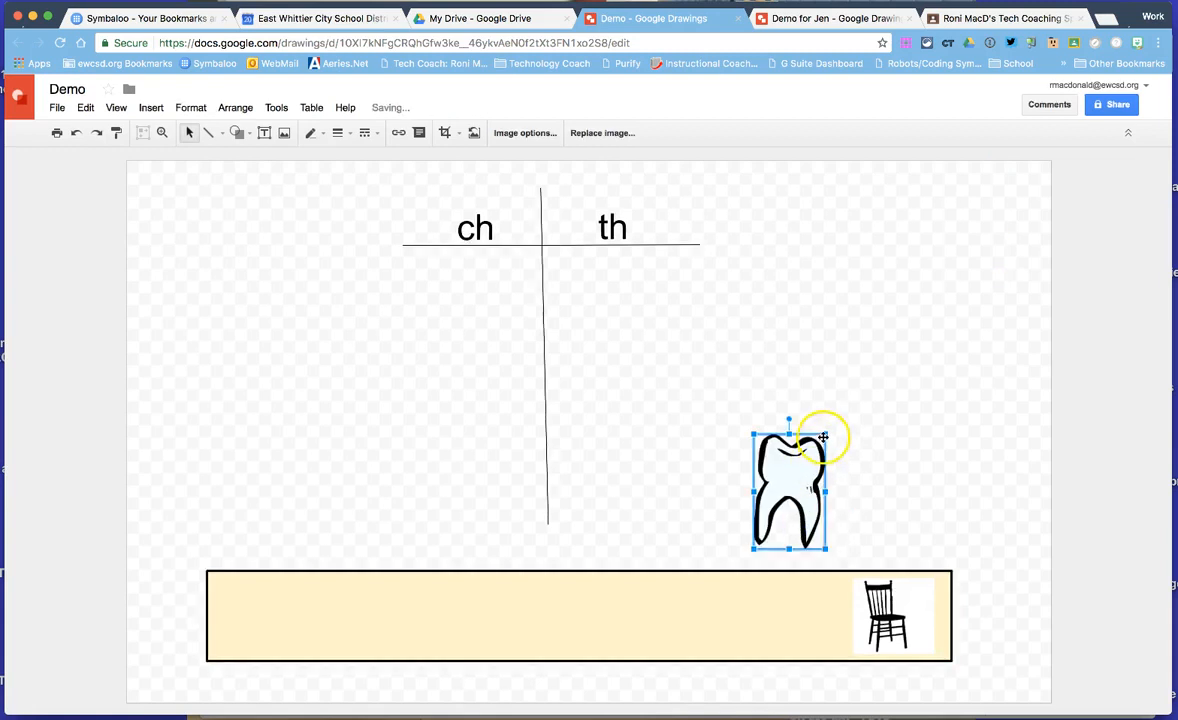
left_click_drag(823, 437, 783, 606)
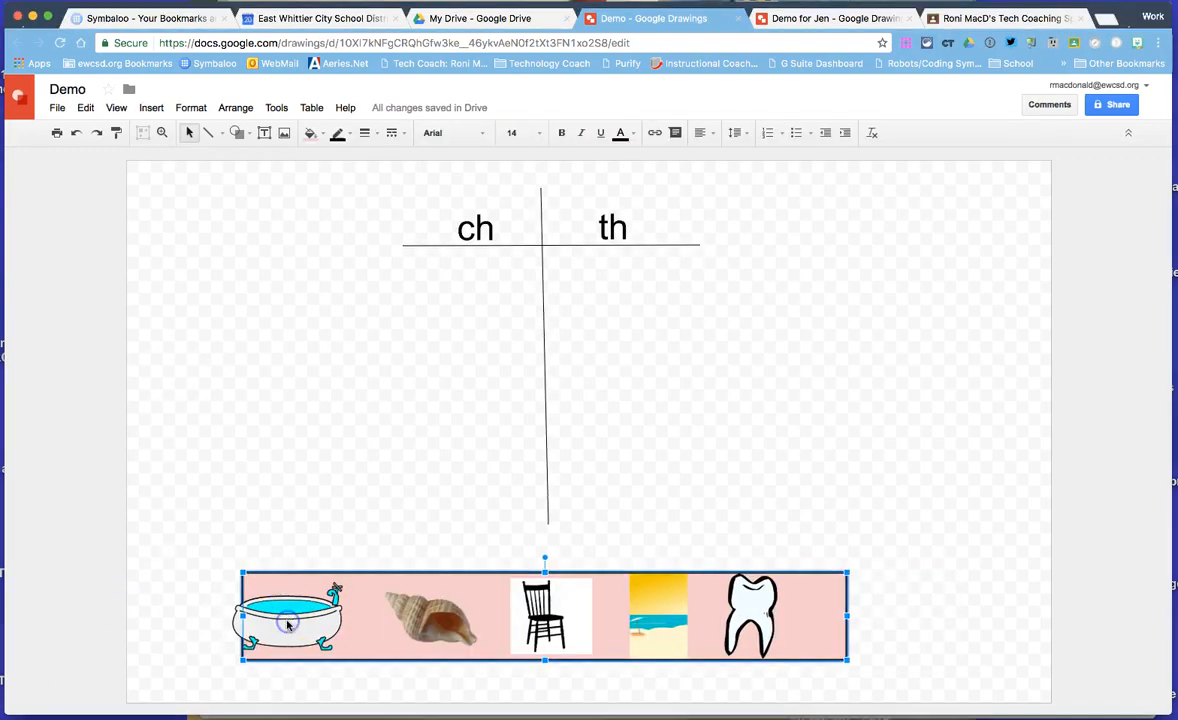
Step: Move the bathtub picture slightly right so it sits fully inside the pink box
left_click(287, 621)
left_click_drag(287, 621, 306, 622)
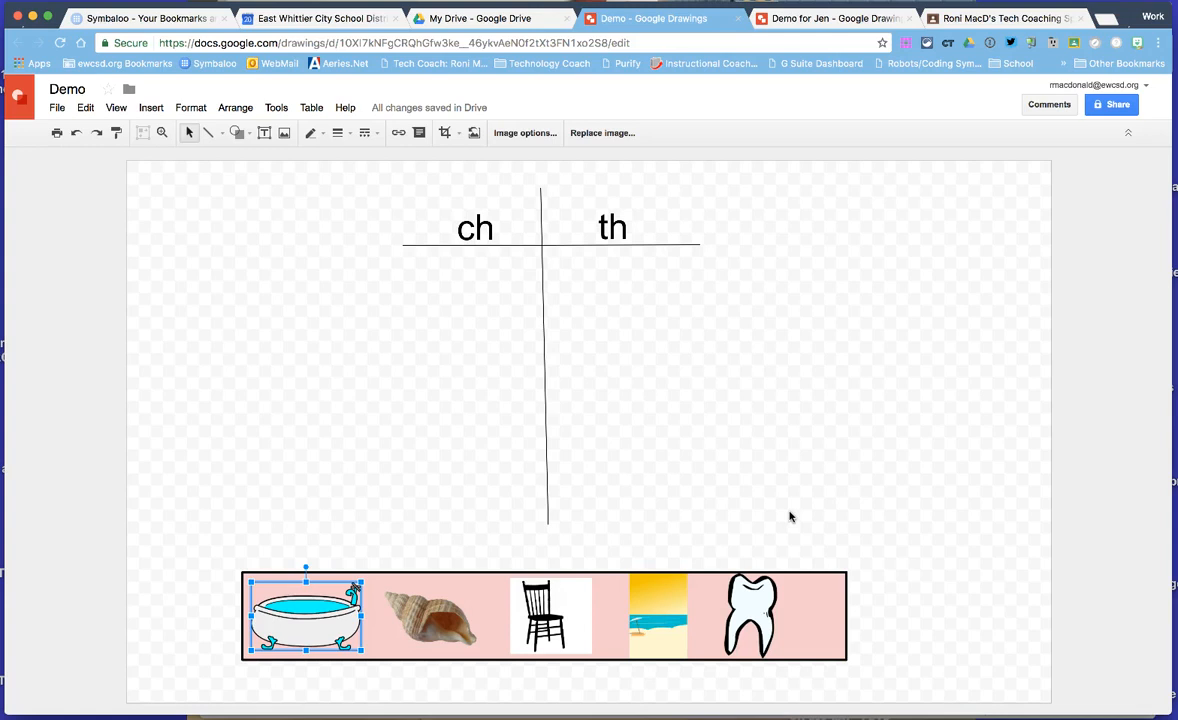
Step: Switch to the Google Classroom class page and start a new assignment titled "Example Sort"
left_click(967, 19)
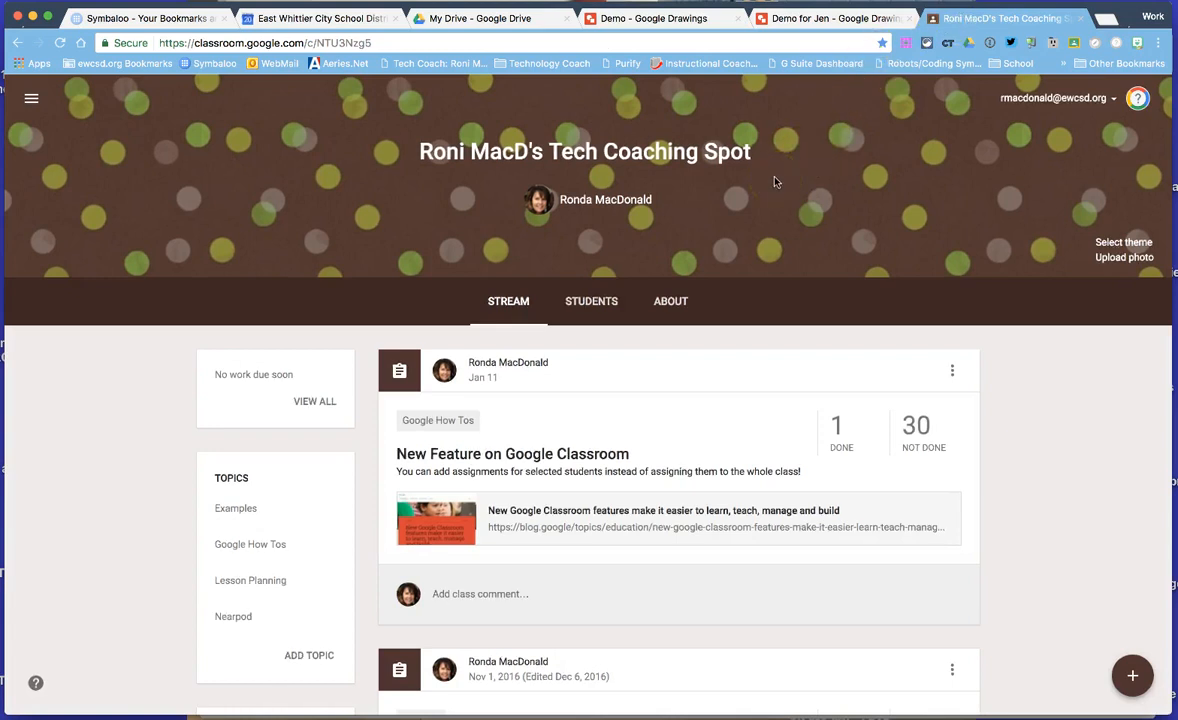
mouse_move(1134, 681)
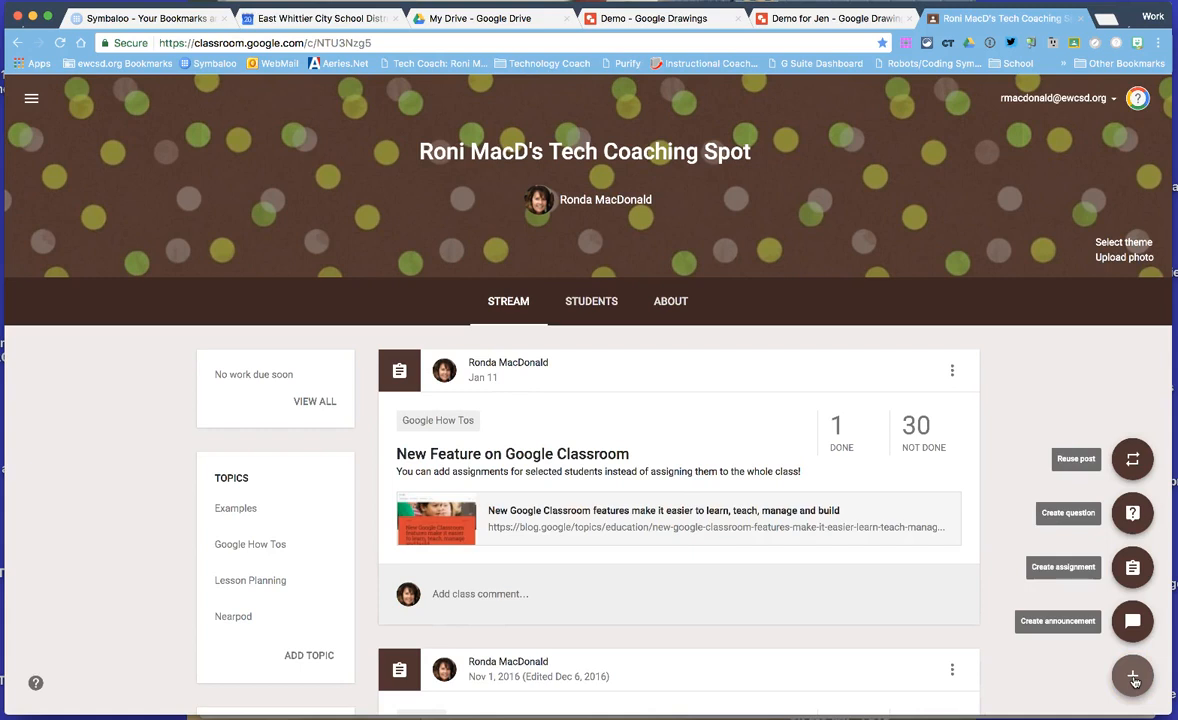
left_click(1133, 568)
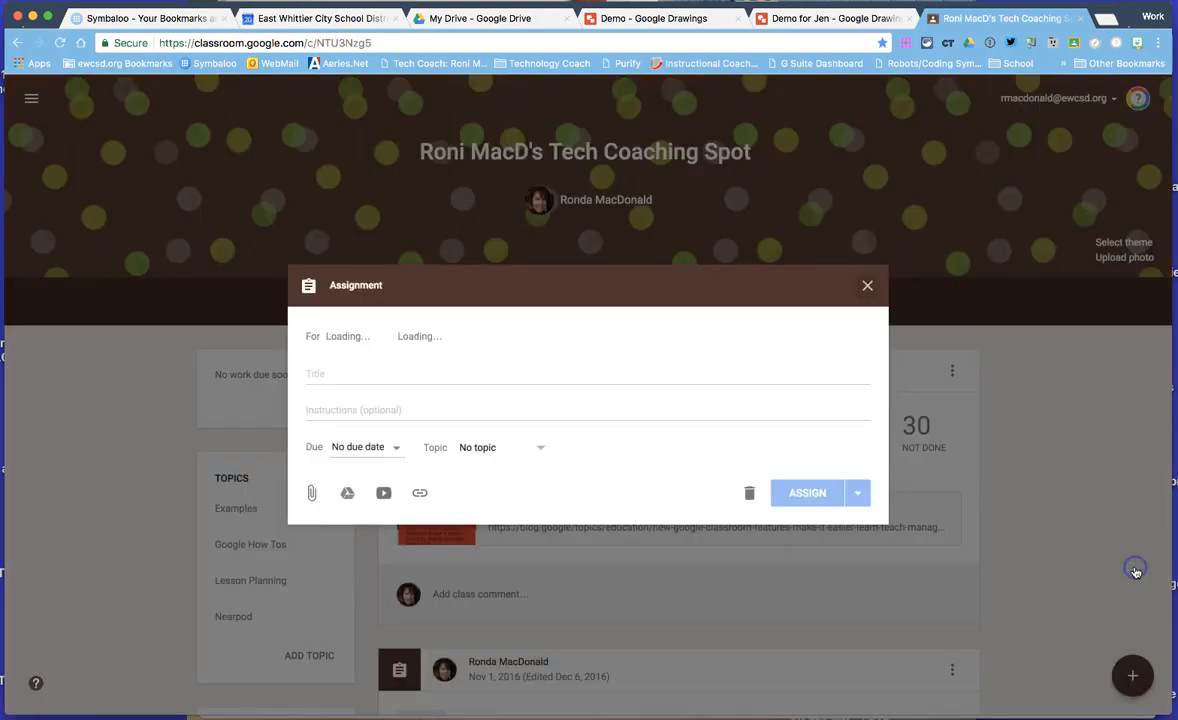
left_click(445, 373)
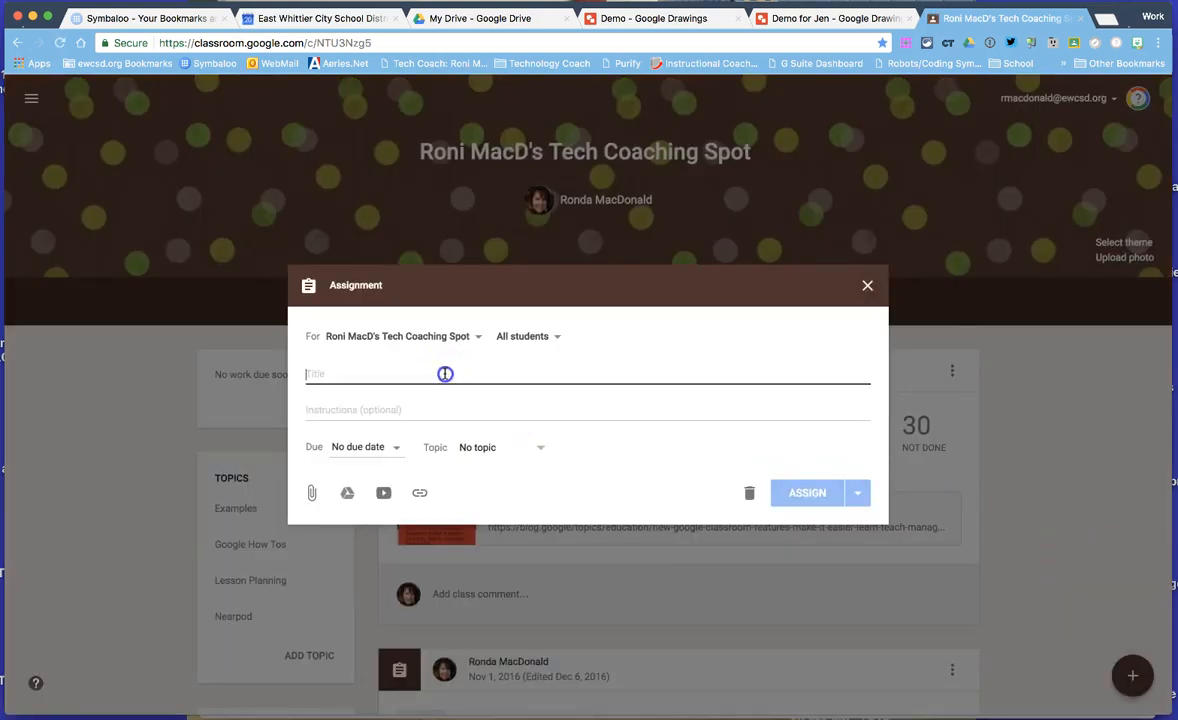
type("Example Sort")
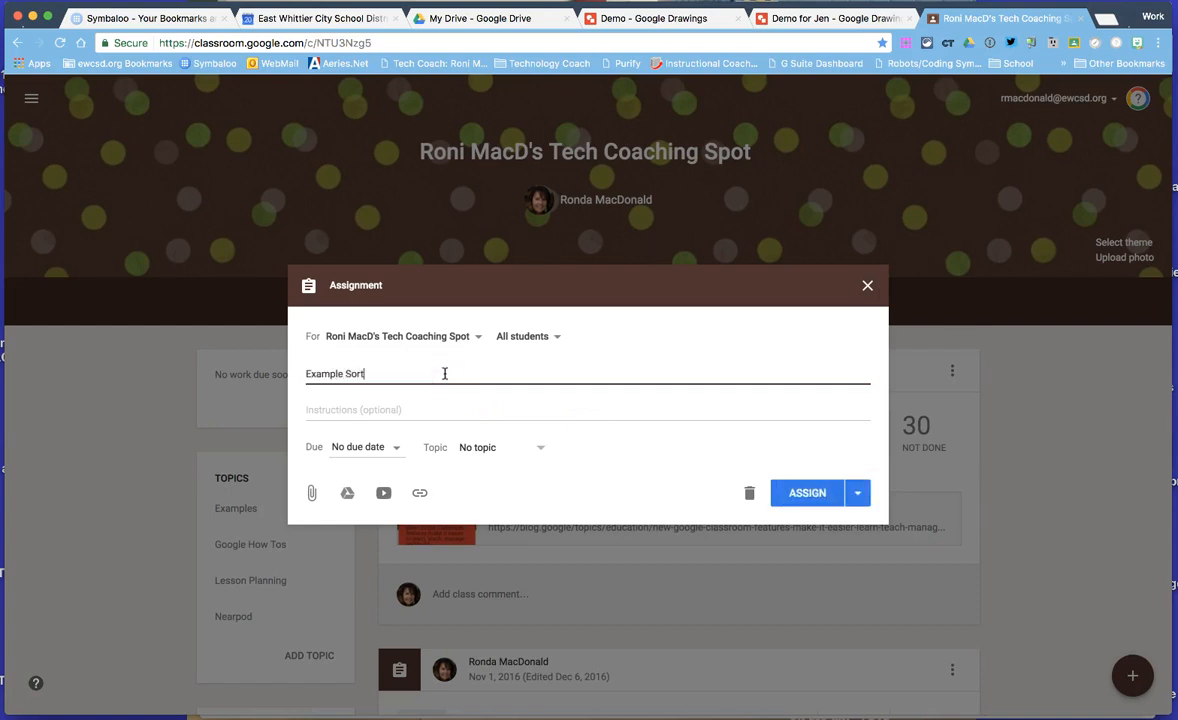
Step: Add the instructions "Put each item into the correct category" and set the assignment's topic to Examples
left_click(394, 408)
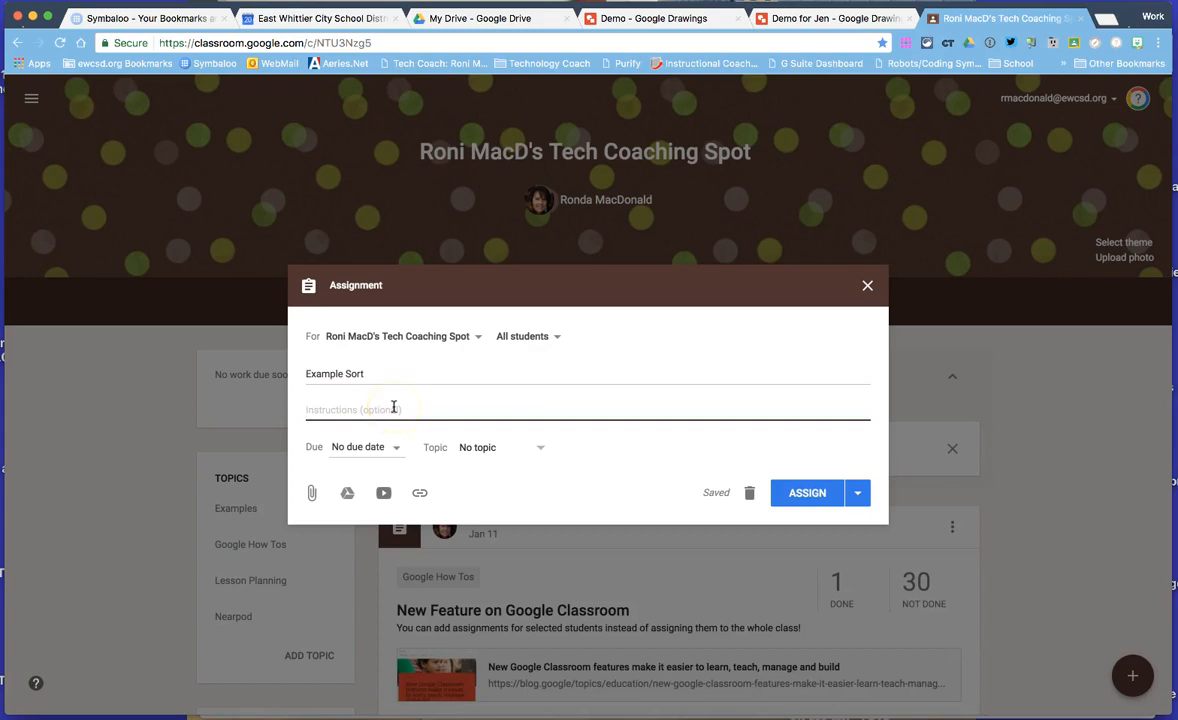
type("Put")
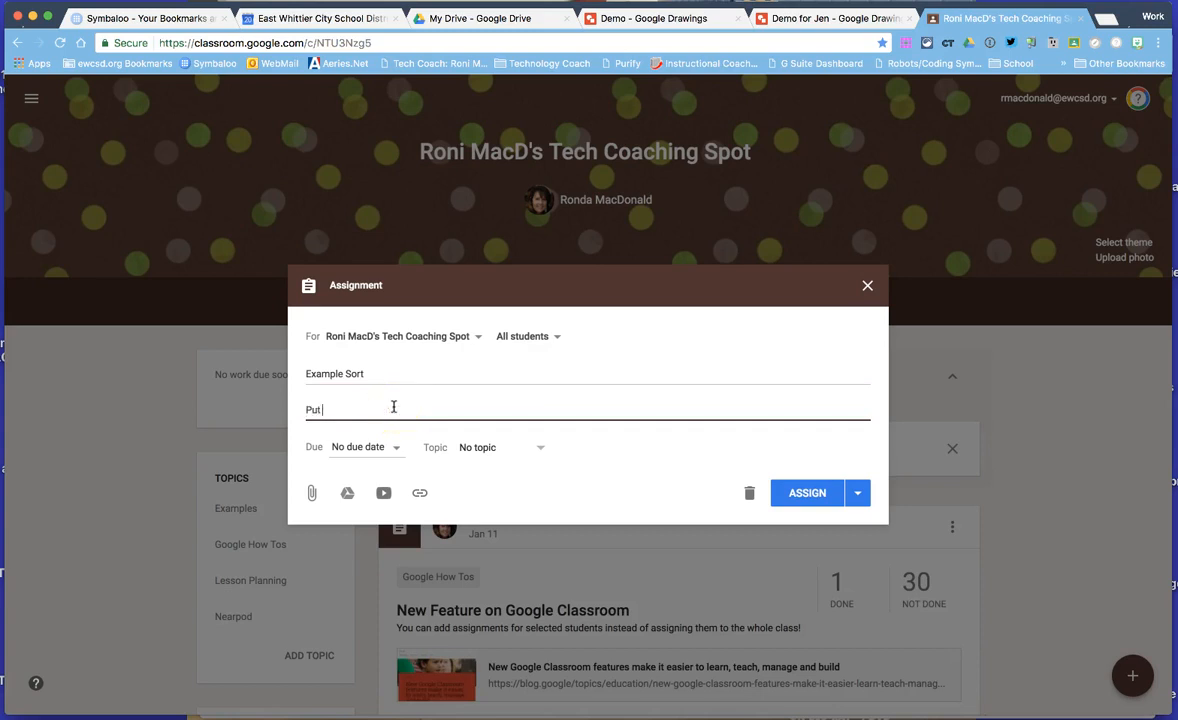
type(" each item into the correct category")
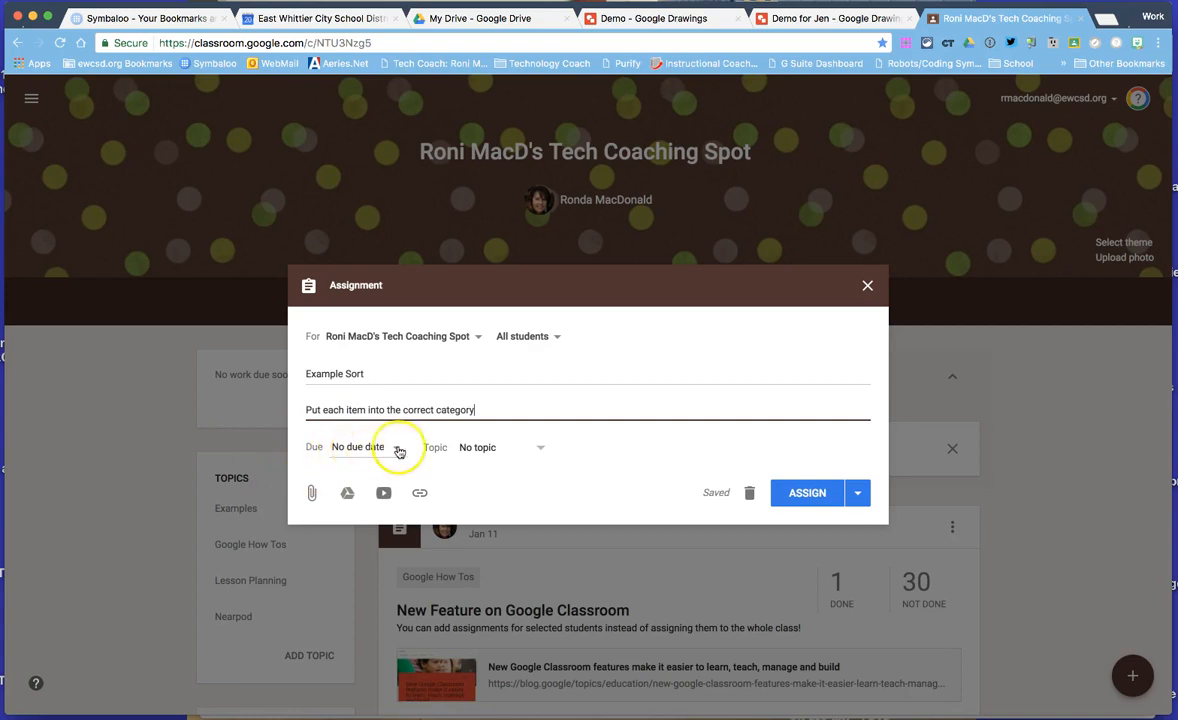
left_click(531, 451)
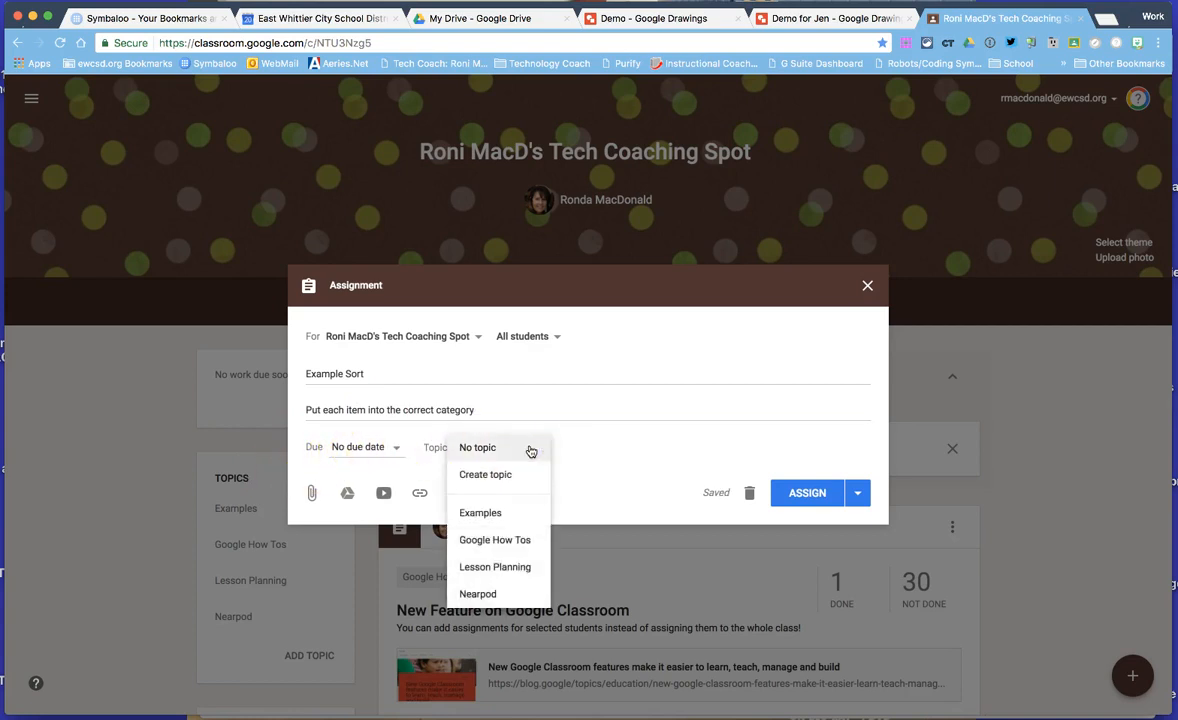
left_click(506, 511)
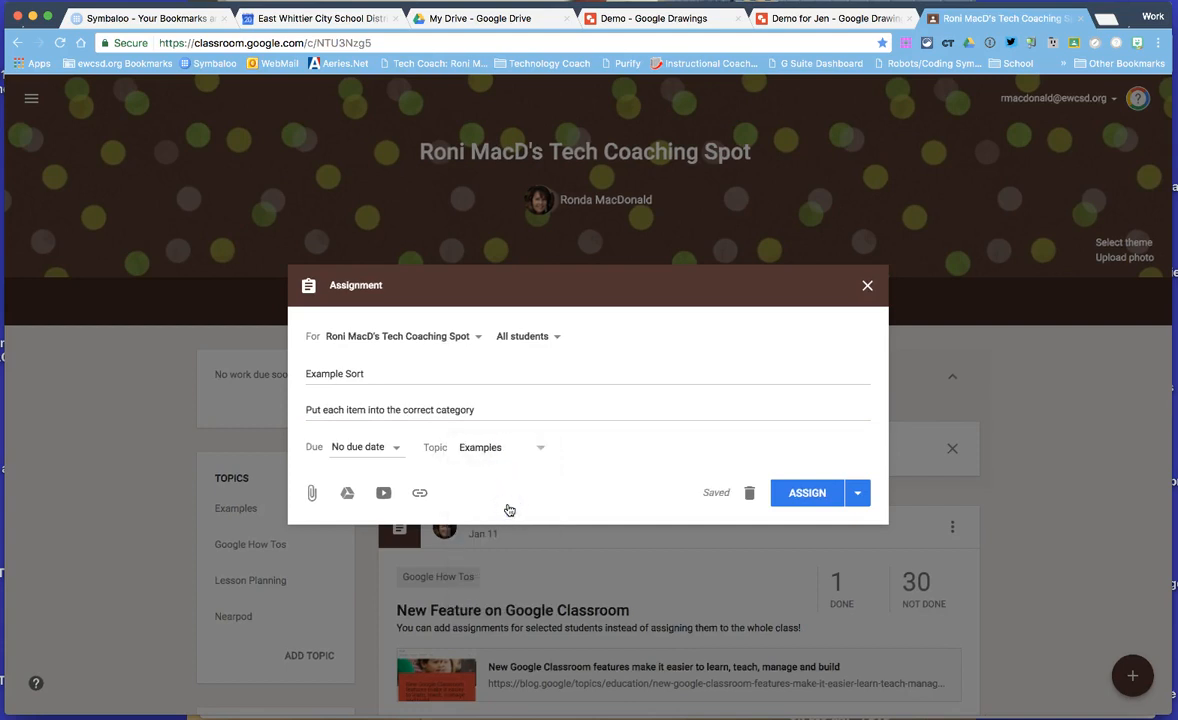
left_click(501, 495)
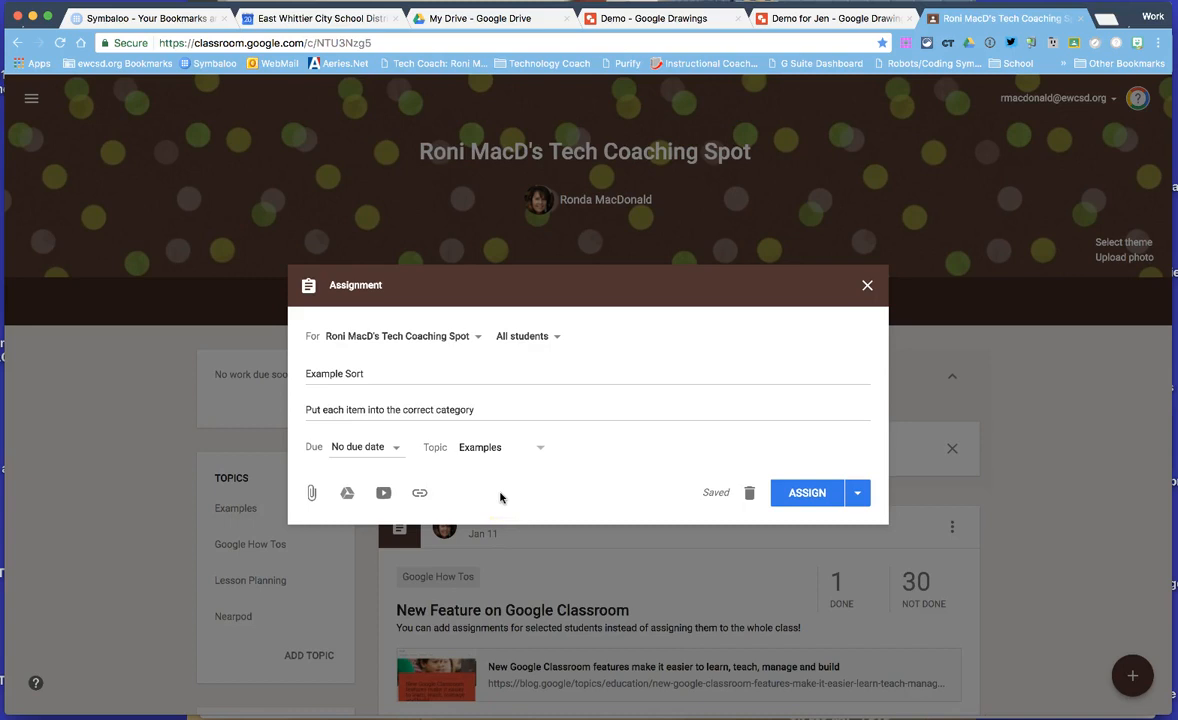
left_click(533, 476)
Step: Attach the Demo drawing from Google Drive to the assignment
left_click(347, 493)
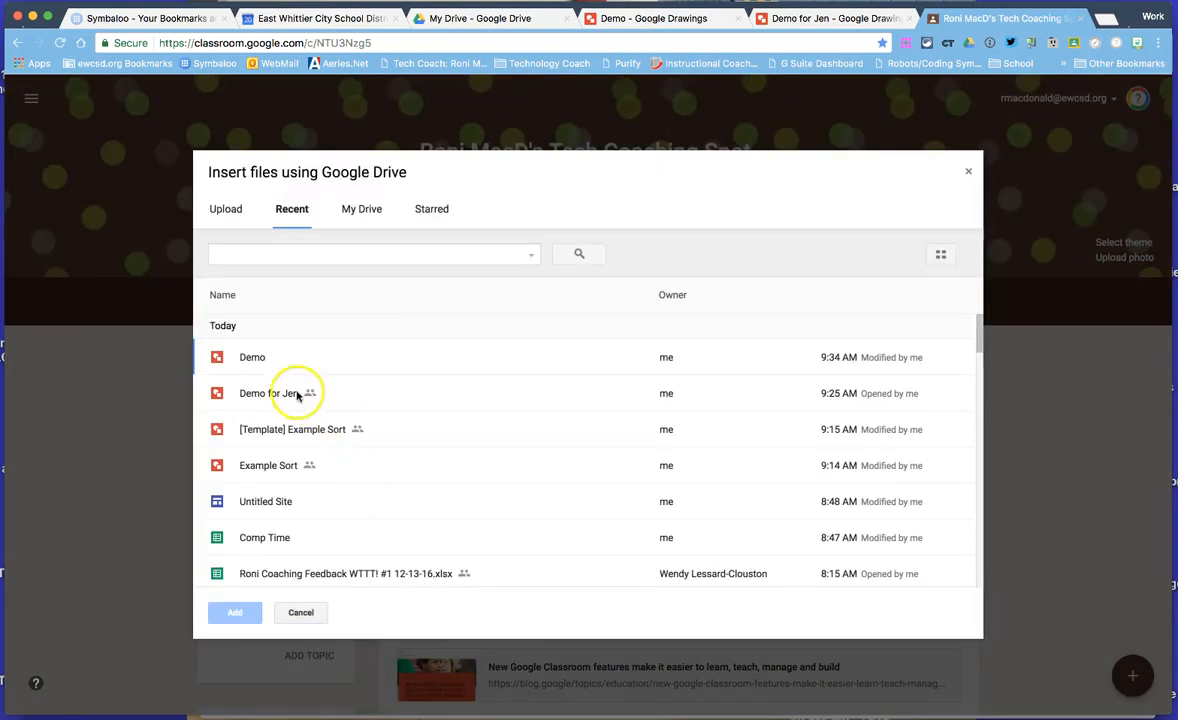
left_click(255, 357)
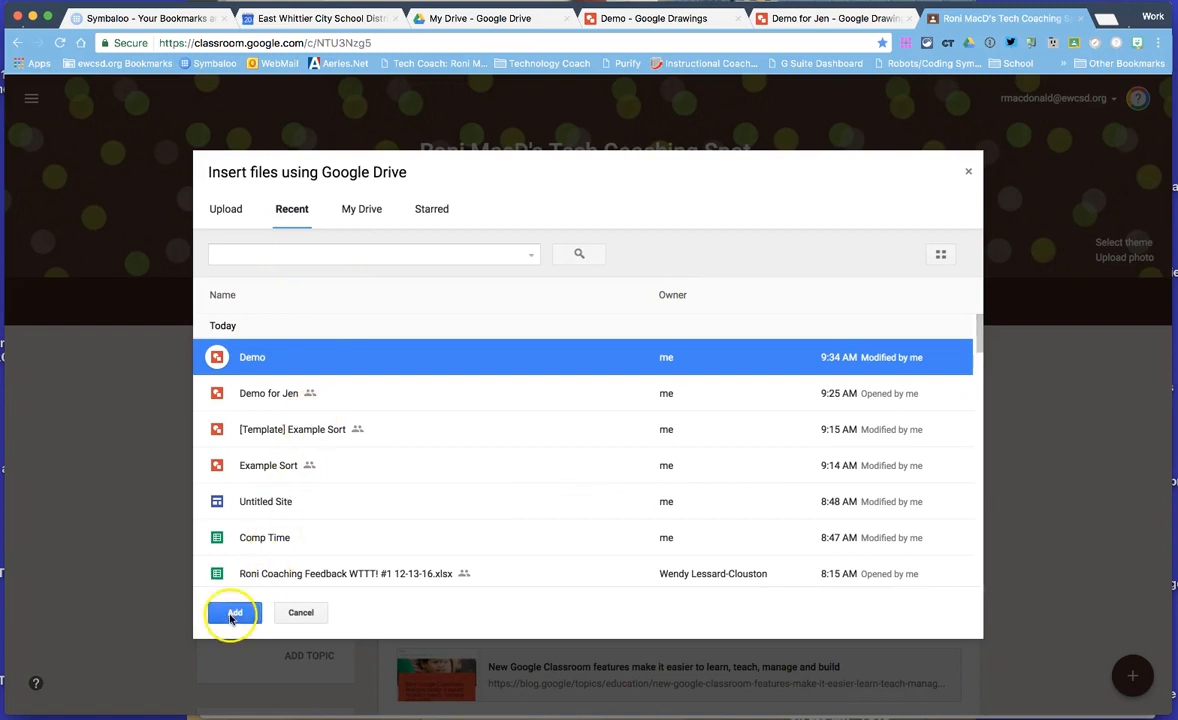
left_click(232, 613)
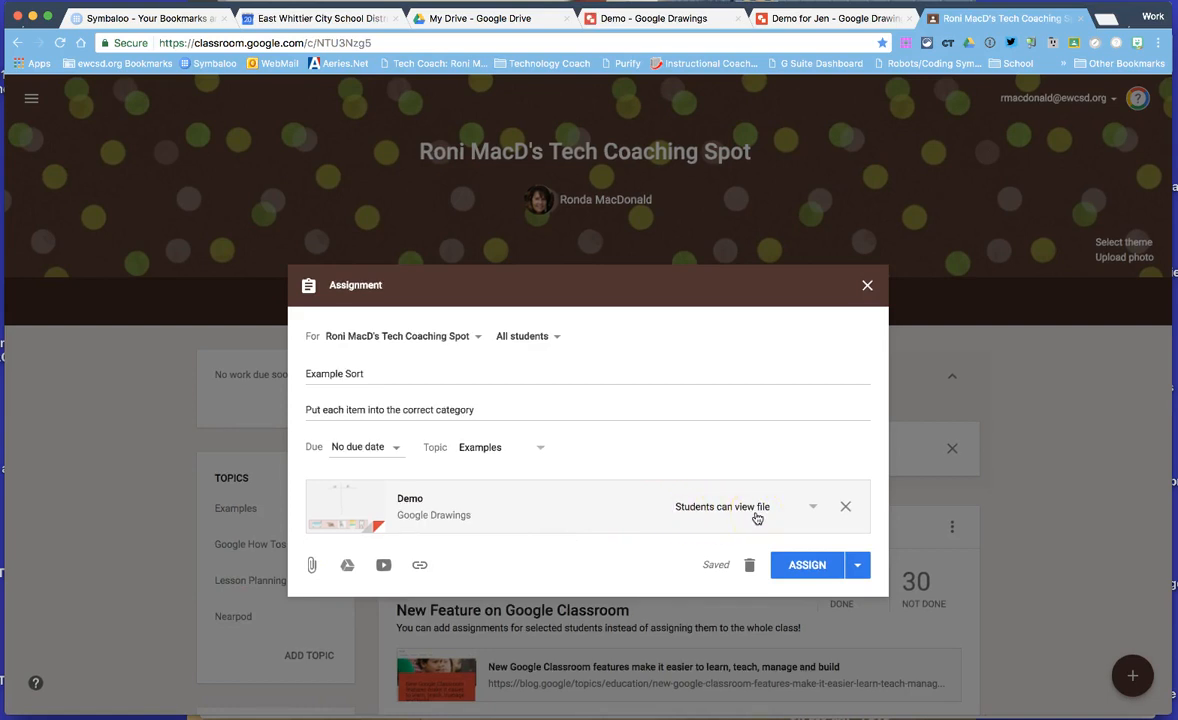
Step: Set the attached Demo drawing to "Make a copy for each student"
left_click(815, 509)
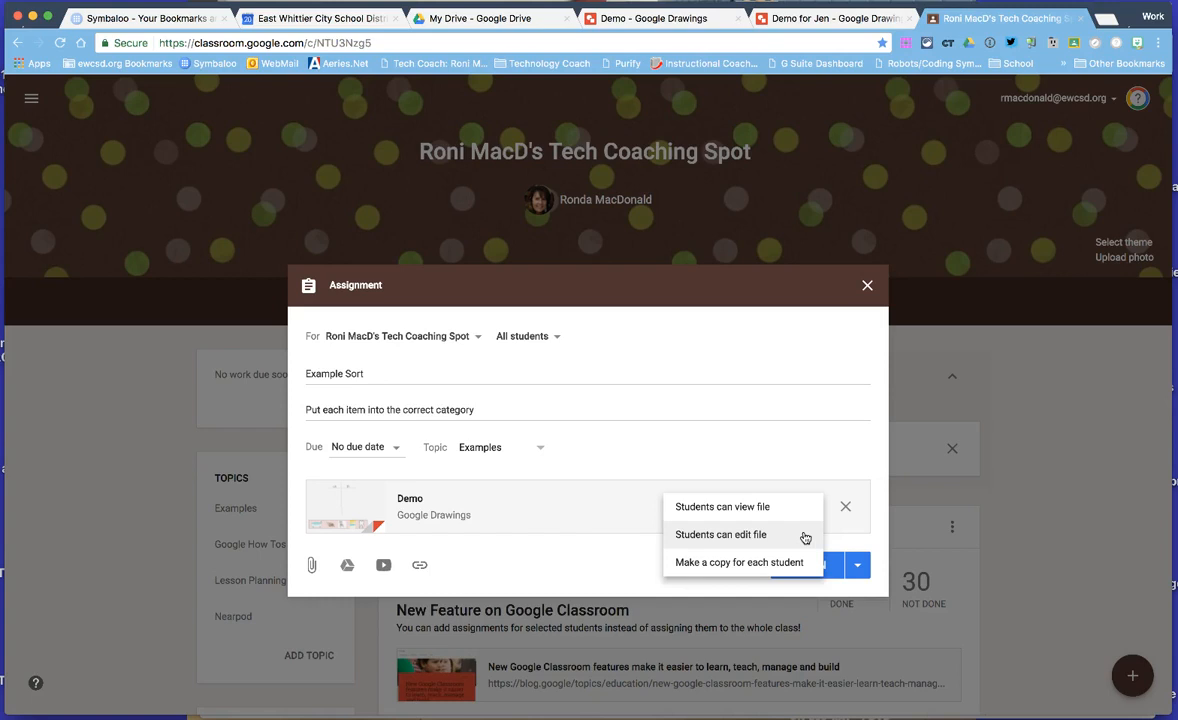
left_click(770, 536)
left_click(772, 563)
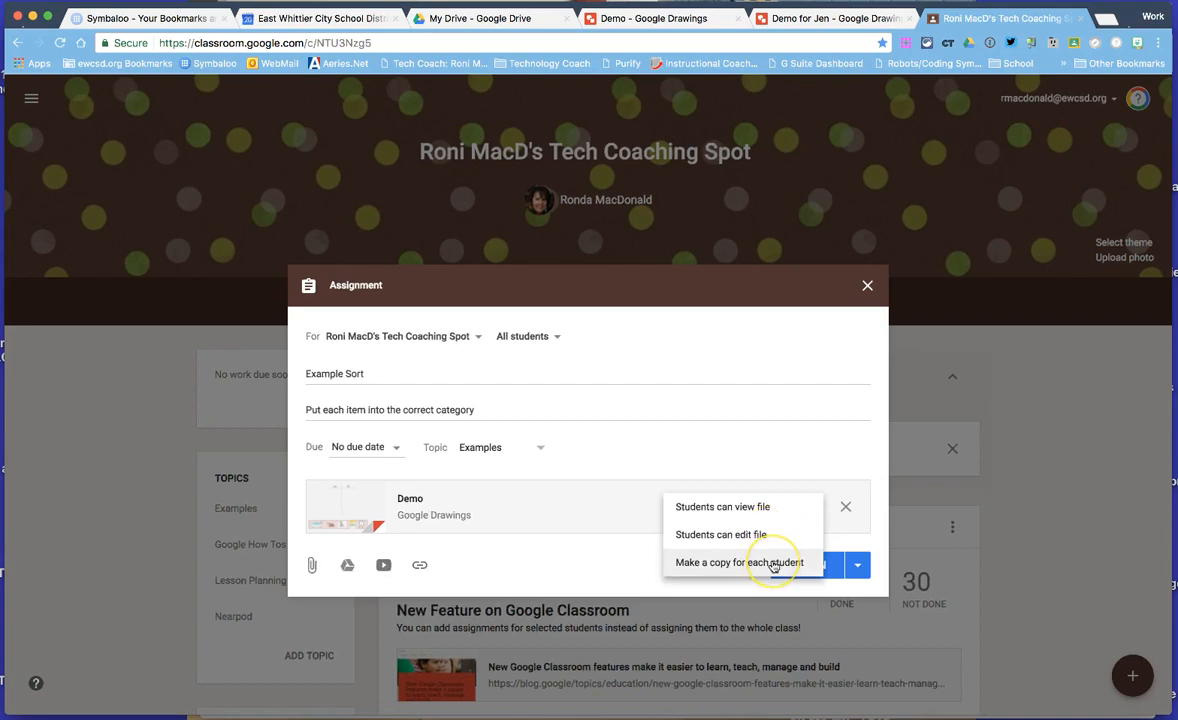
left_click(773, 564)
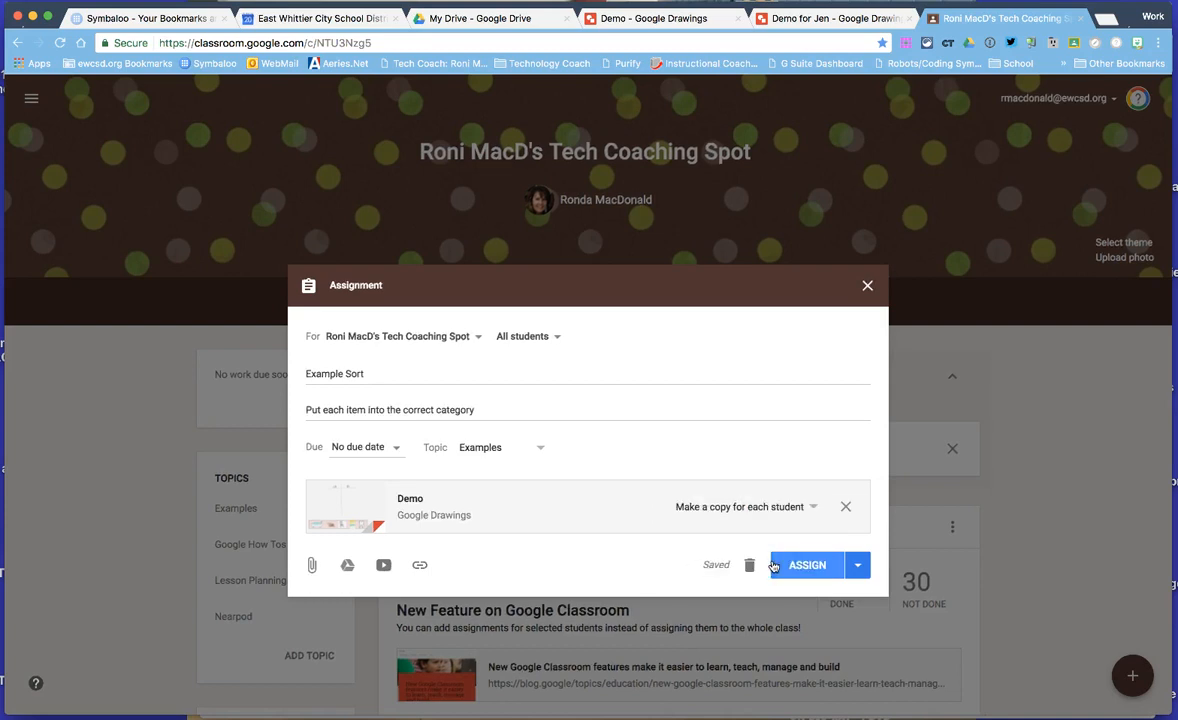
Step: Assign the Example Sort assignment to all students in the class
left_click(855, 567)
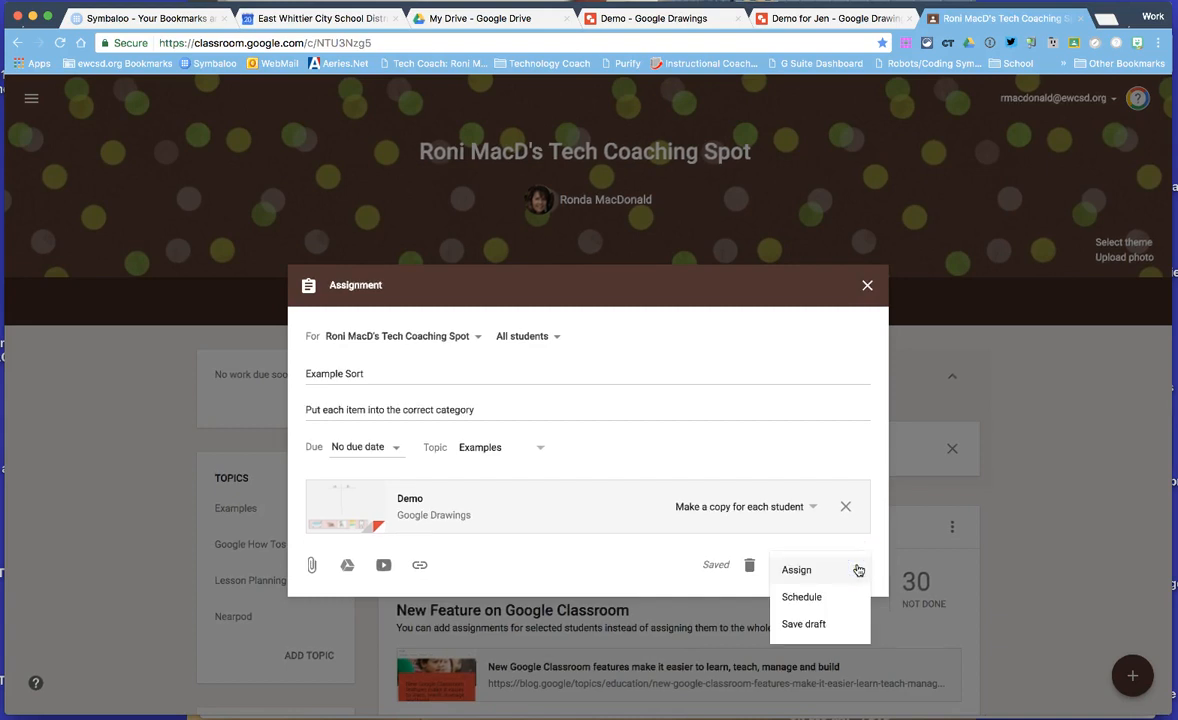
left_click(840, 596)
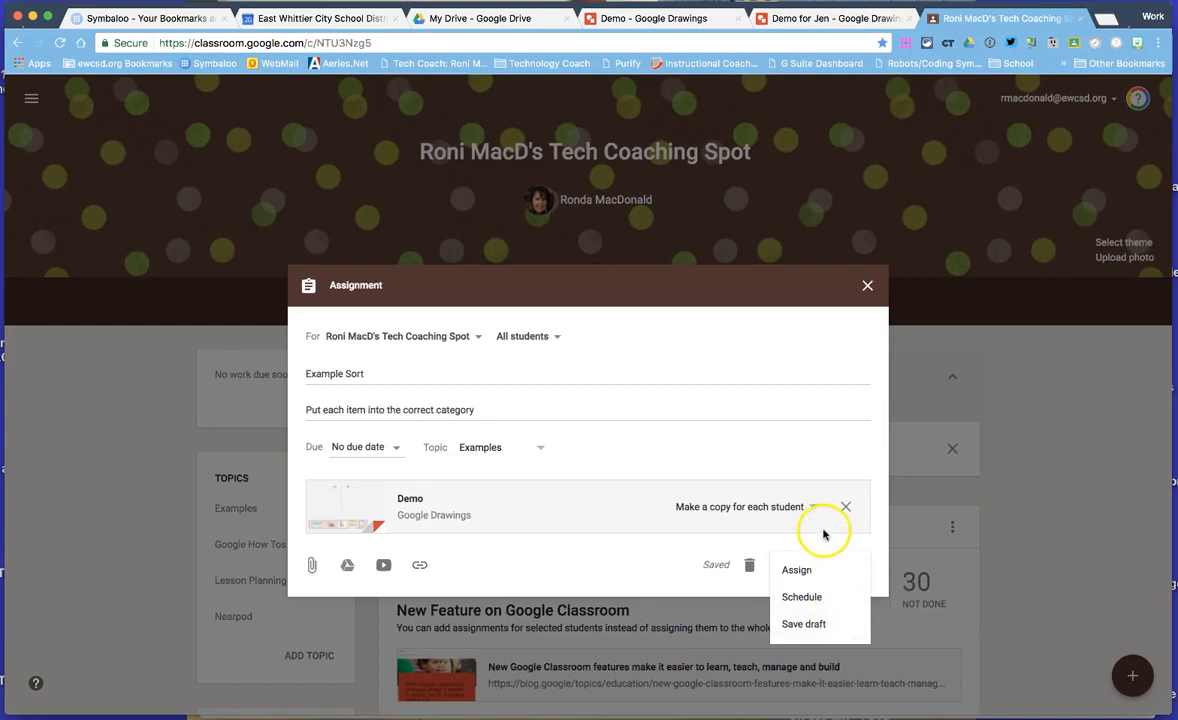
left_click(800, 570)
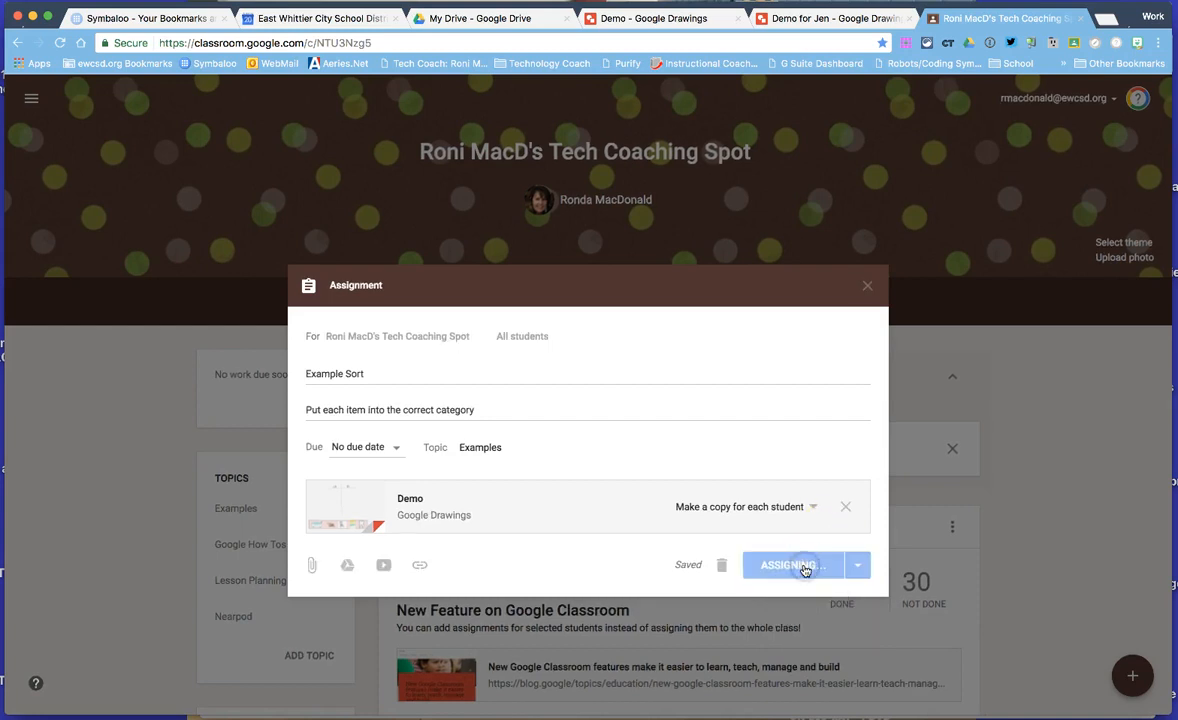